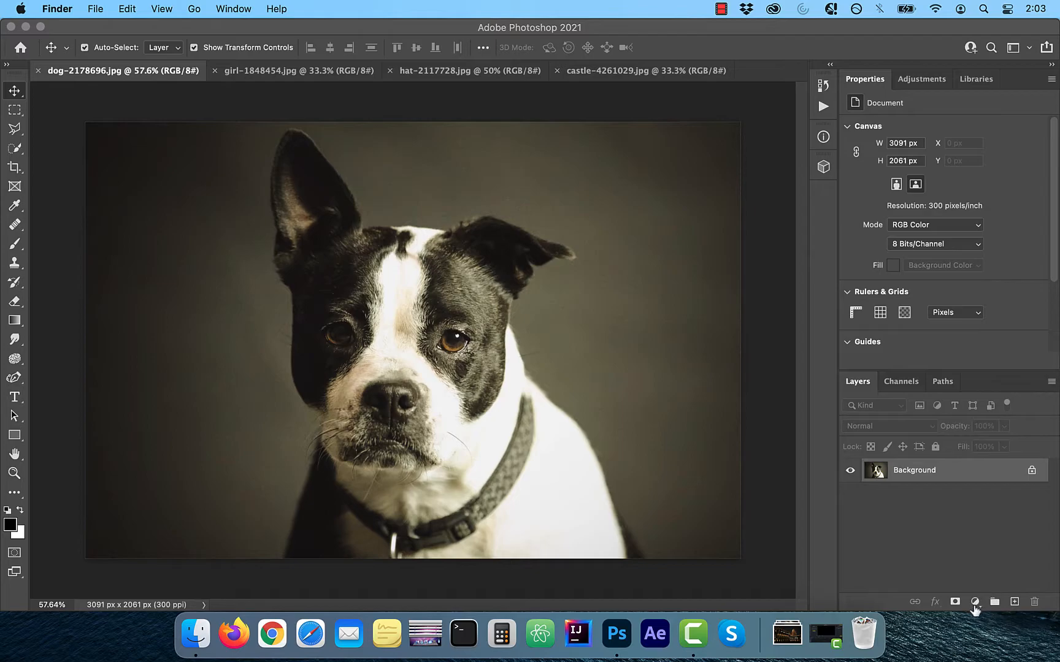
Add a Gradient Map adjustment layer to the dog photo and load the Black, White gradient from the Basics presets
click(974, 603)
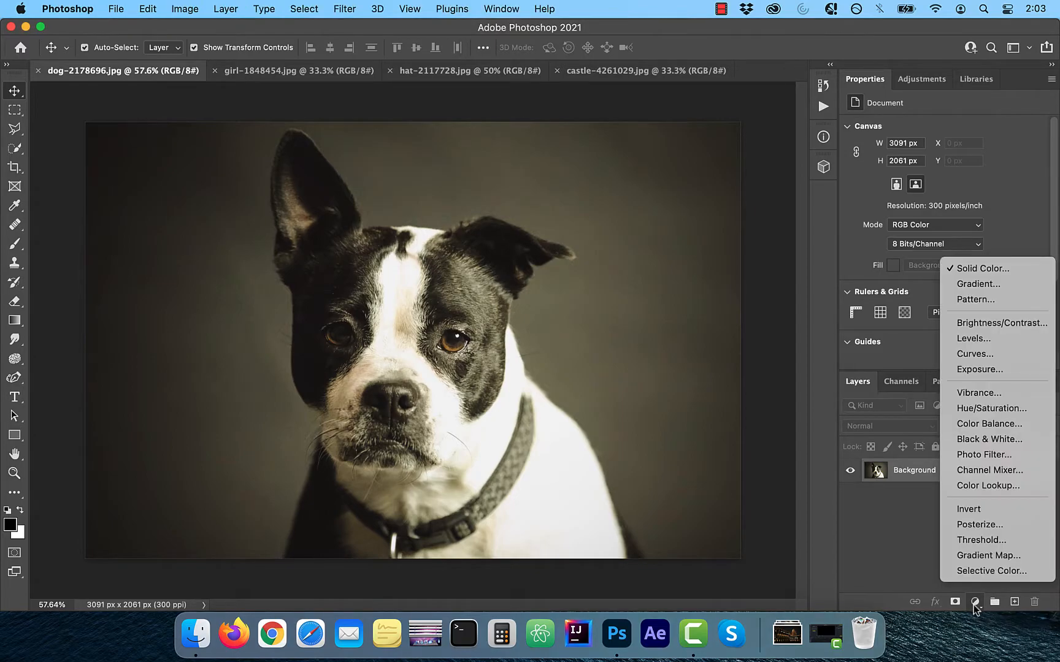
click(999, 556)
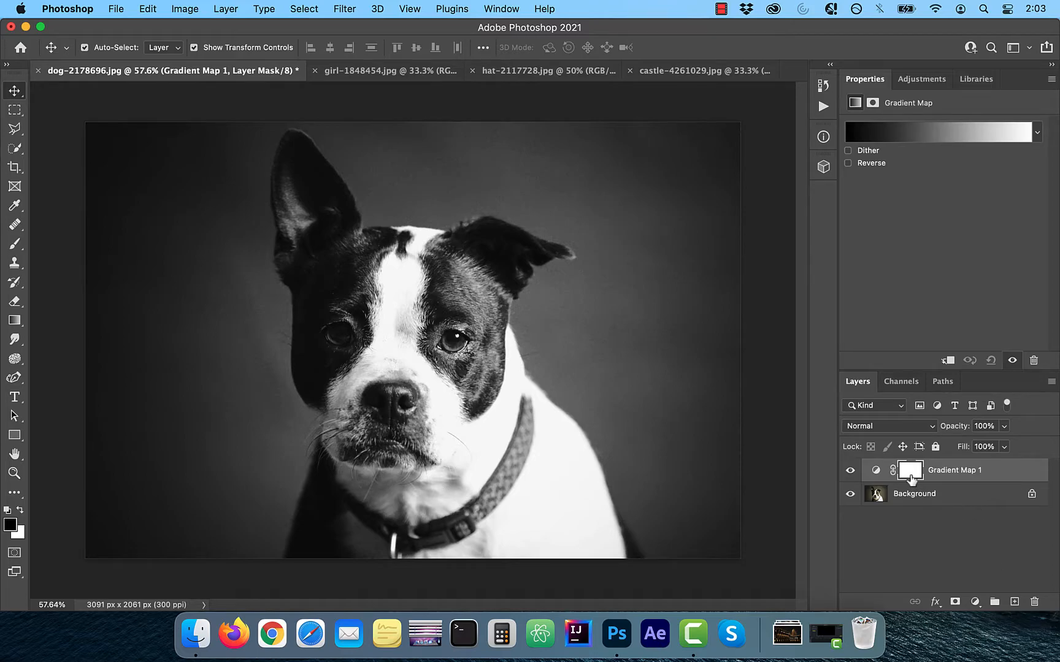
click(902, 132)
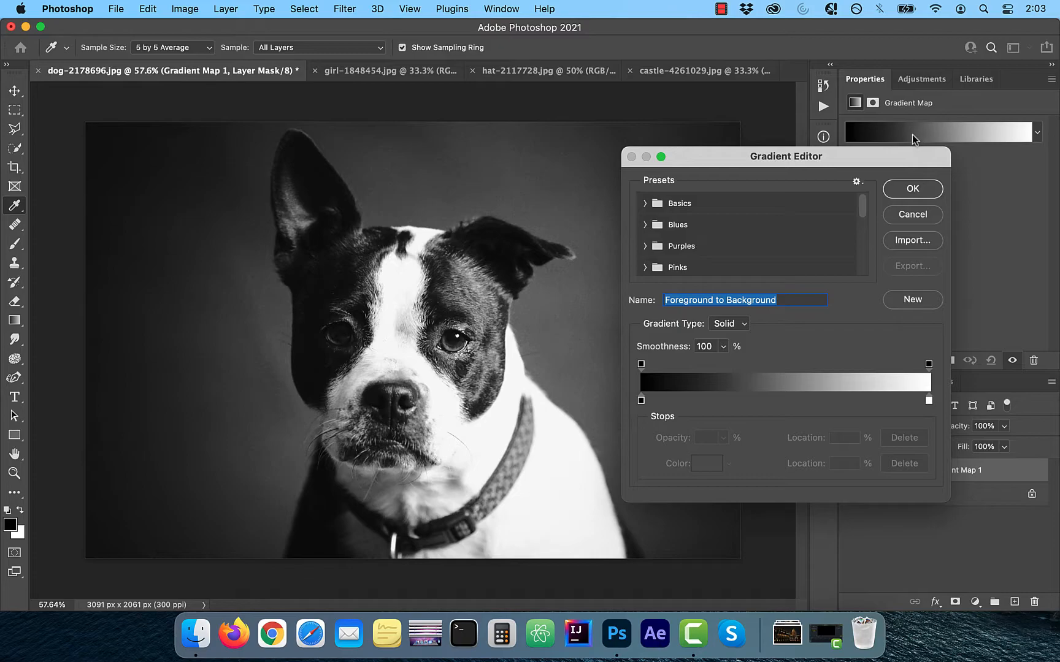
click(649, 204)
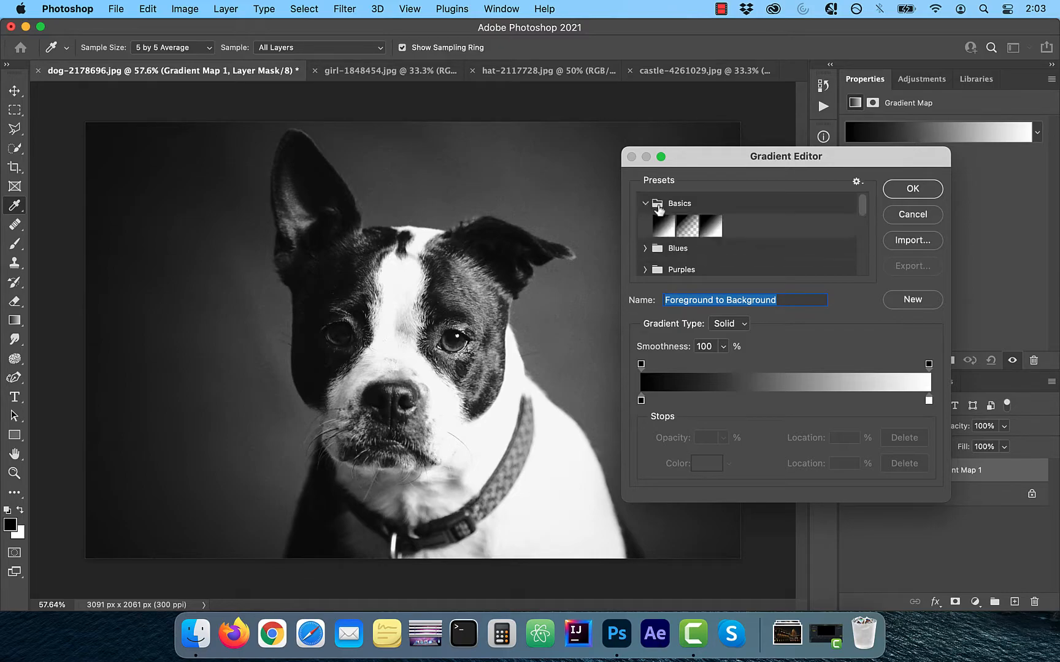
click(713, 231)
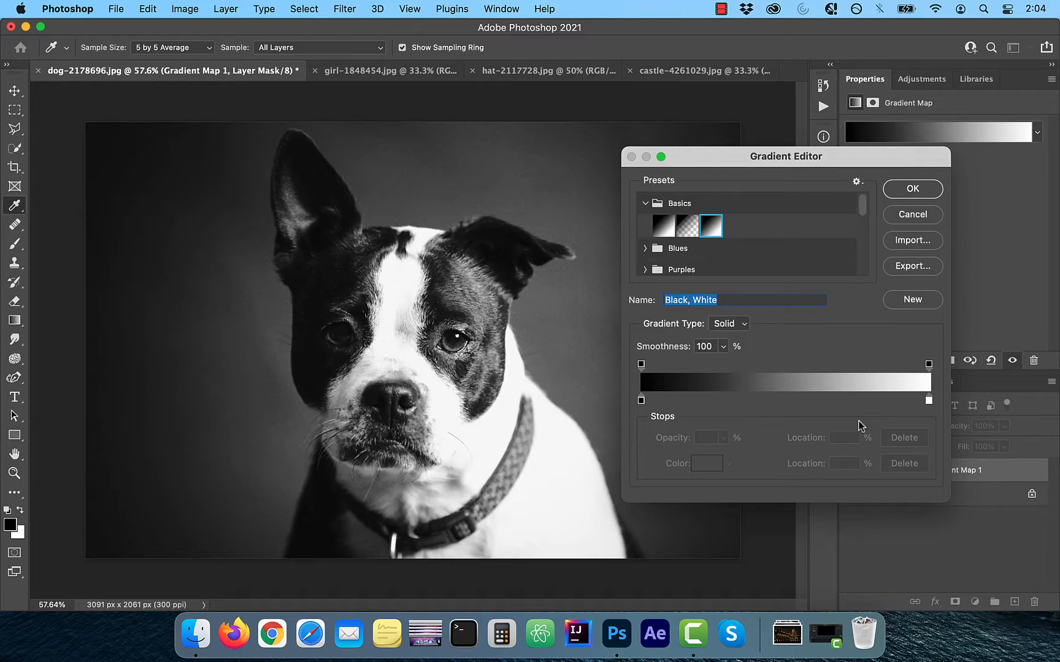
Add a middle colour stop to the black-to-white gradient at location 50%
drag(641, 402, 618, 399)
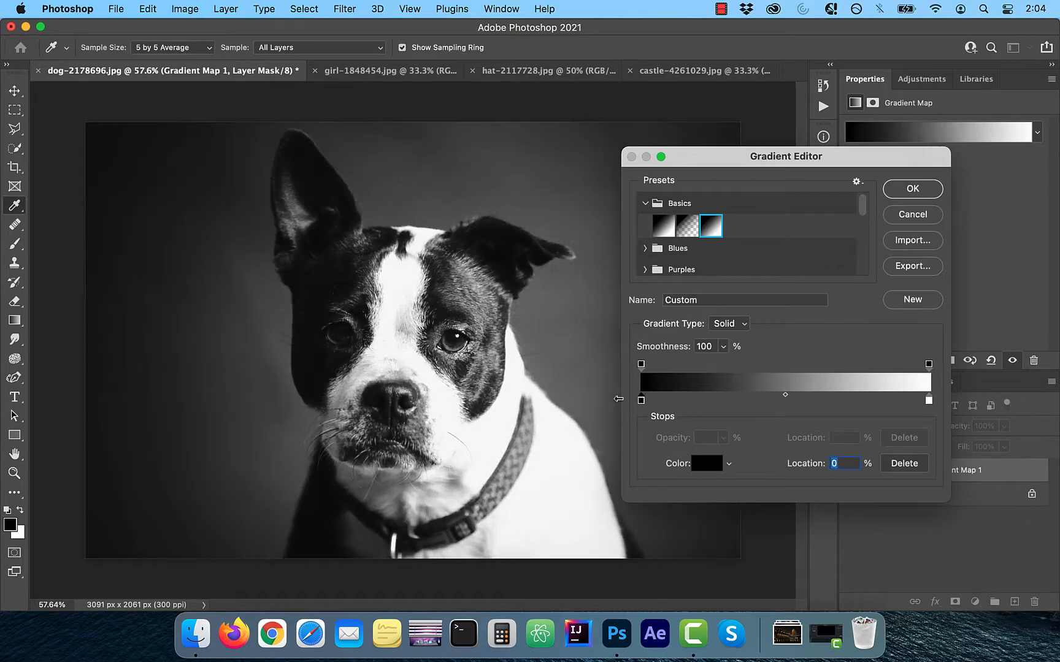
mouse_move(929, 402)
mouse_down()
mouse_move(843, 403)
mouse_move(930, 401)
mouse_up()
click(781, 402)
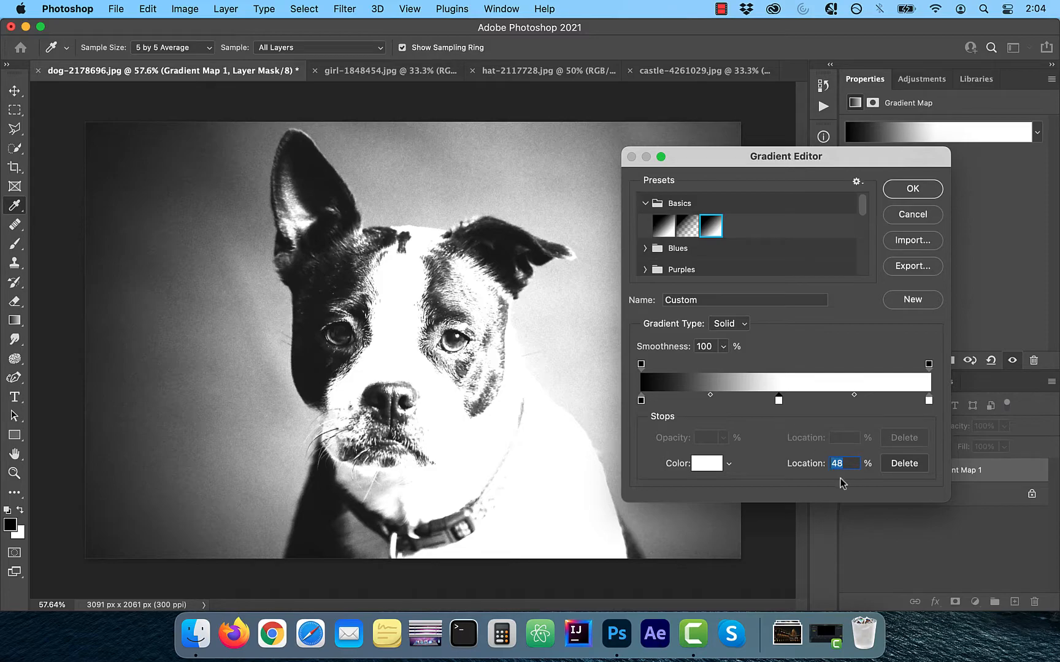
text(50)
click(786, 403)
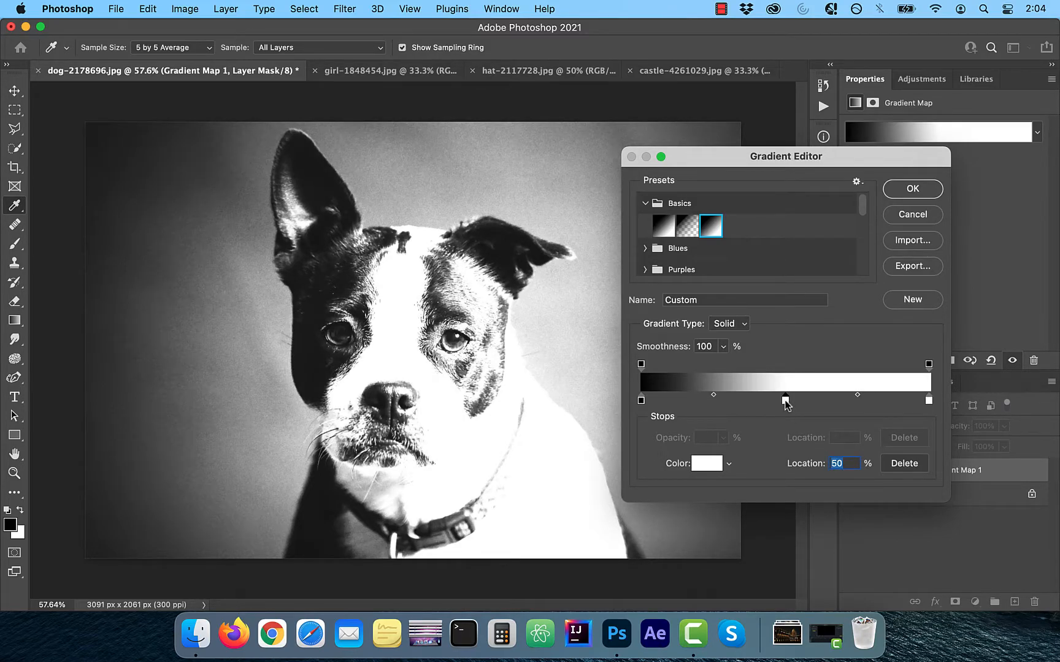
Colour the middle stop brown (#805c08, brightness 50%), shift it slightly toward the white end and accept the gradient
double_click(786, 402)
mouse_move(790, 258)
mouse_down()
mouse_move(800, 237)
mouse_move(801, 258)
mouse_up()
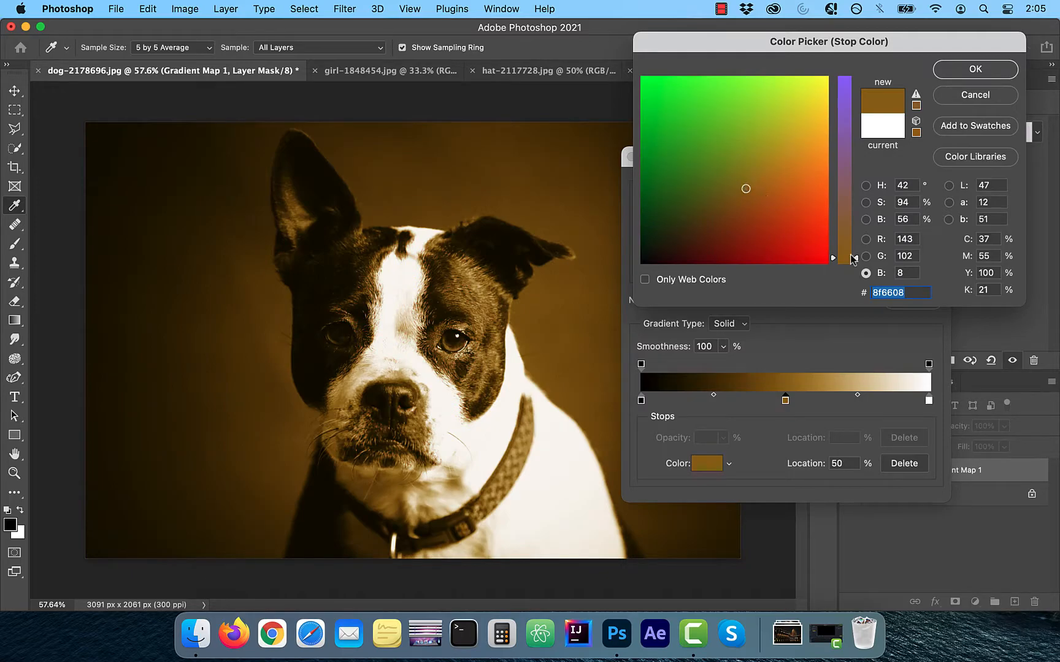
double_click(906, 219)
text(50)
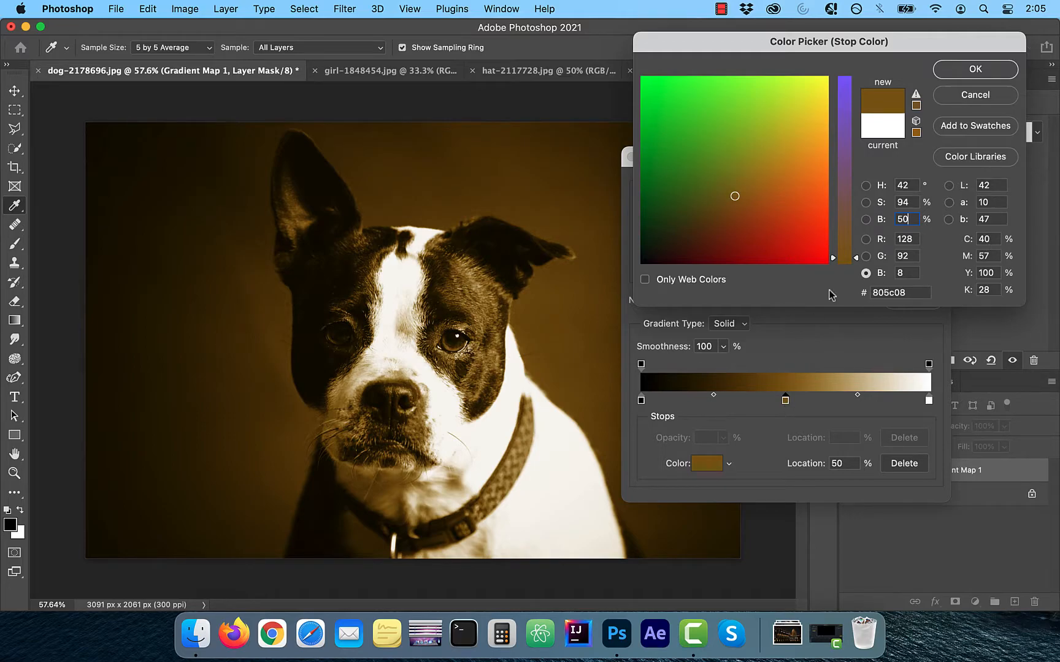
click(969, 70)
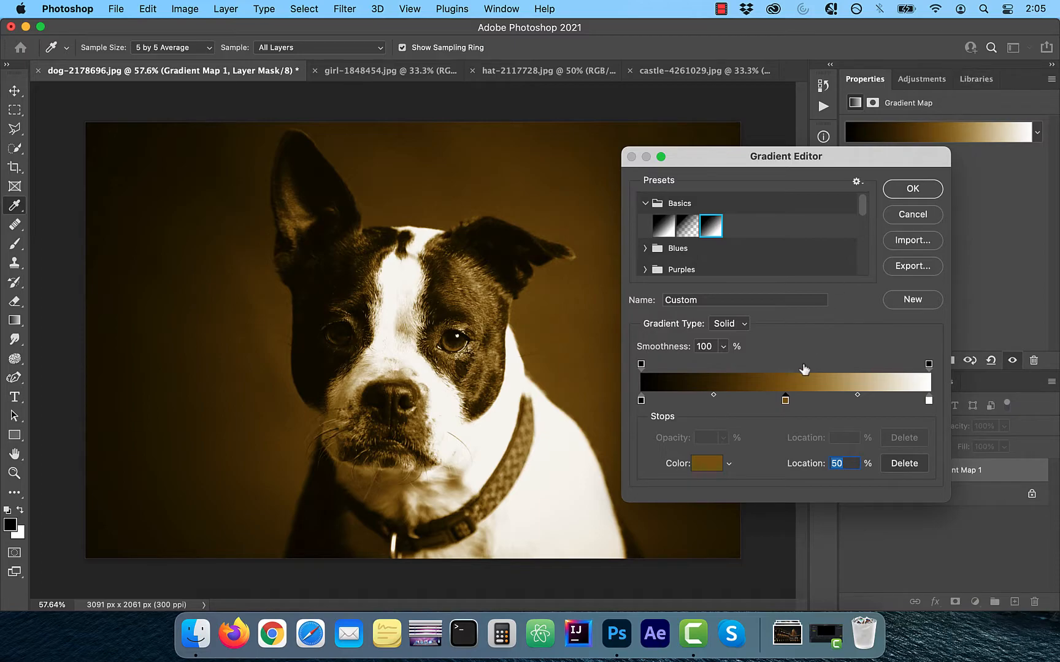
mouse_move(785, 405)
mouse_down()
mouse_move(753, 404)
mouse_move(807, 403)
mouse_move(795, 403)
mouse_up()
click(917, 193)
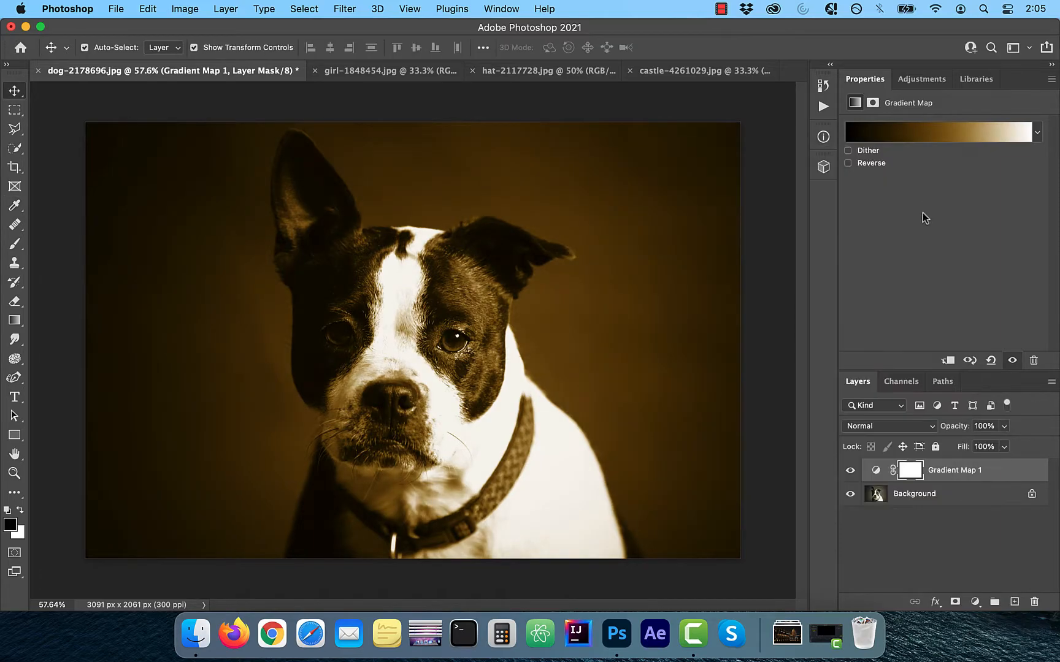
Lower the gradient map layer's opacity to 49% and compare the dog photo with and without it
click(1004, 427)
click(969, 444)
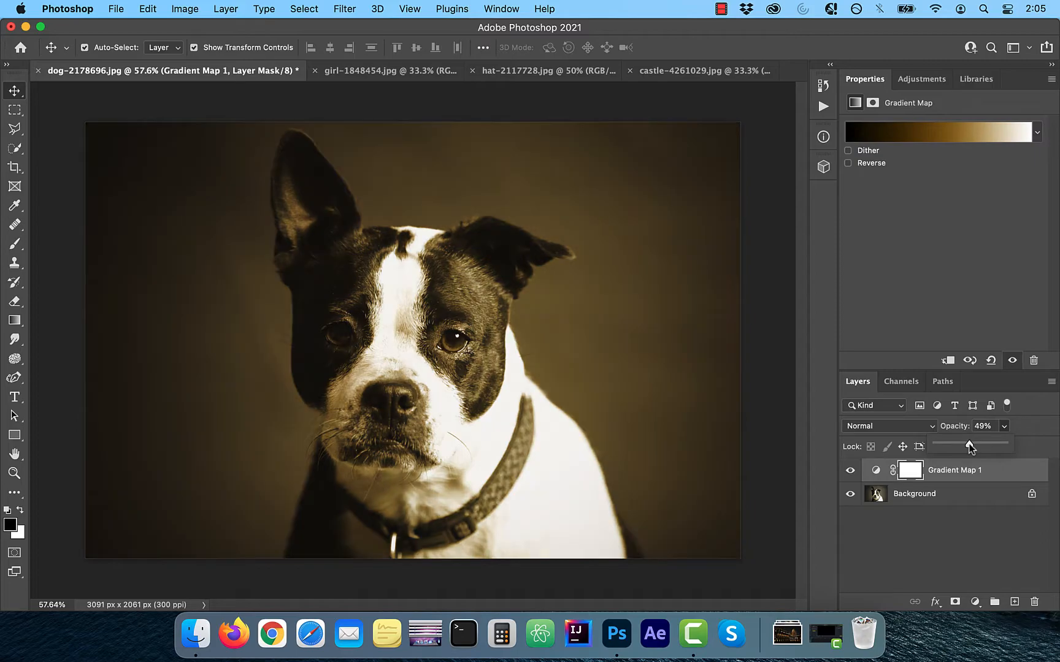
click(850, 470)
click(850, 470)
click(850, 471)
click(850, 470)
click(850, 471)
click(850, 471)
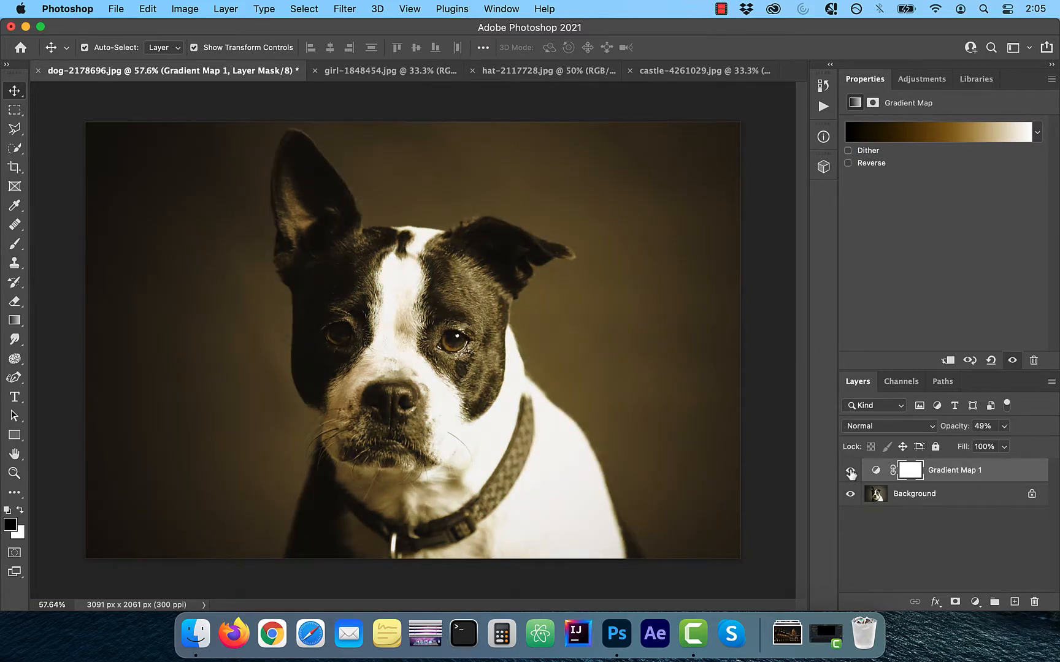
Set the gradient map layer's blend mode to Overlay and toggle its visibility to compare the effect
click(918, 426)
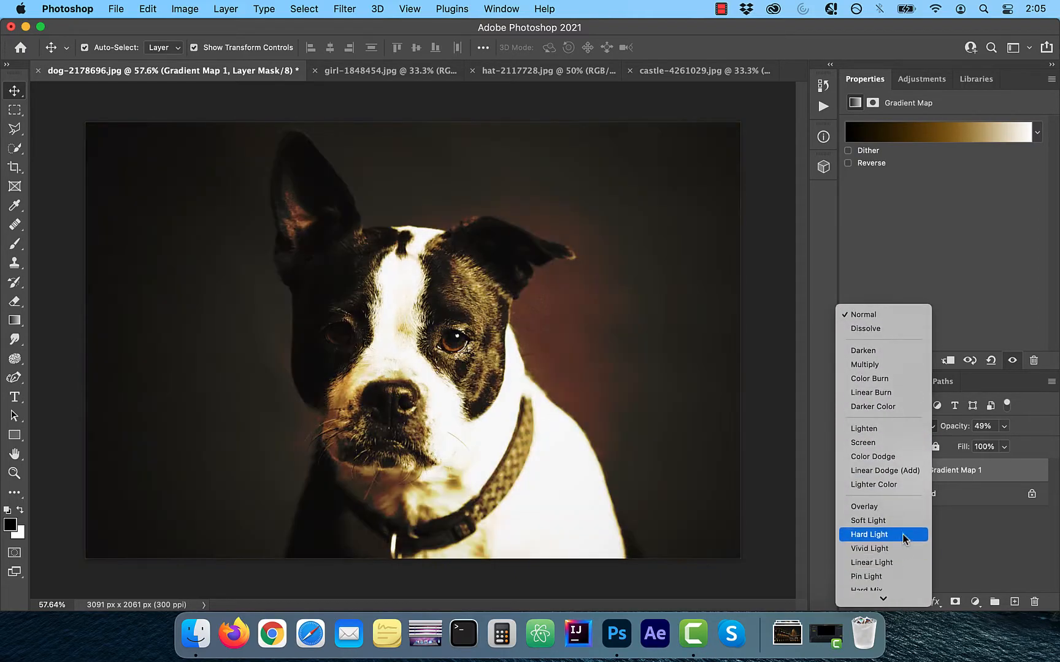
click(886, 507)
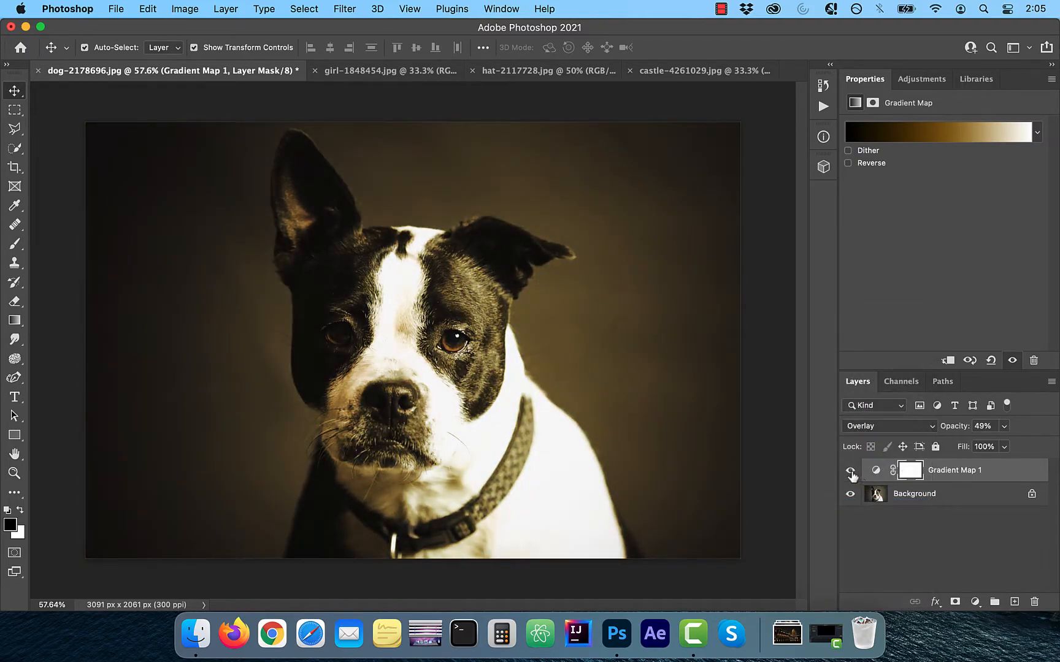
click(849, 471)
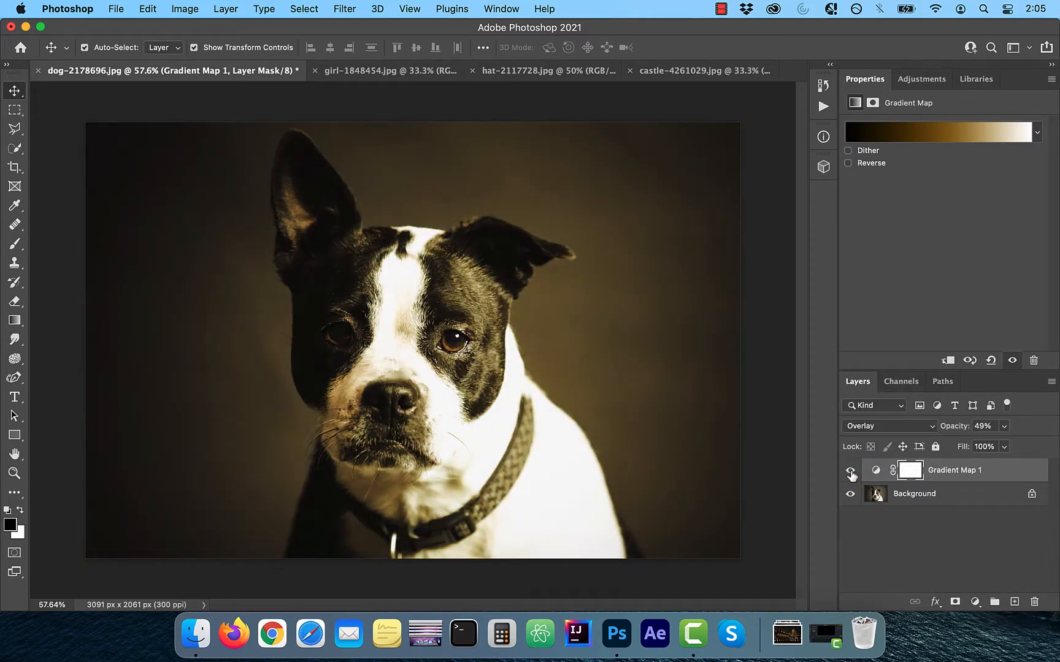
click(851, 471)
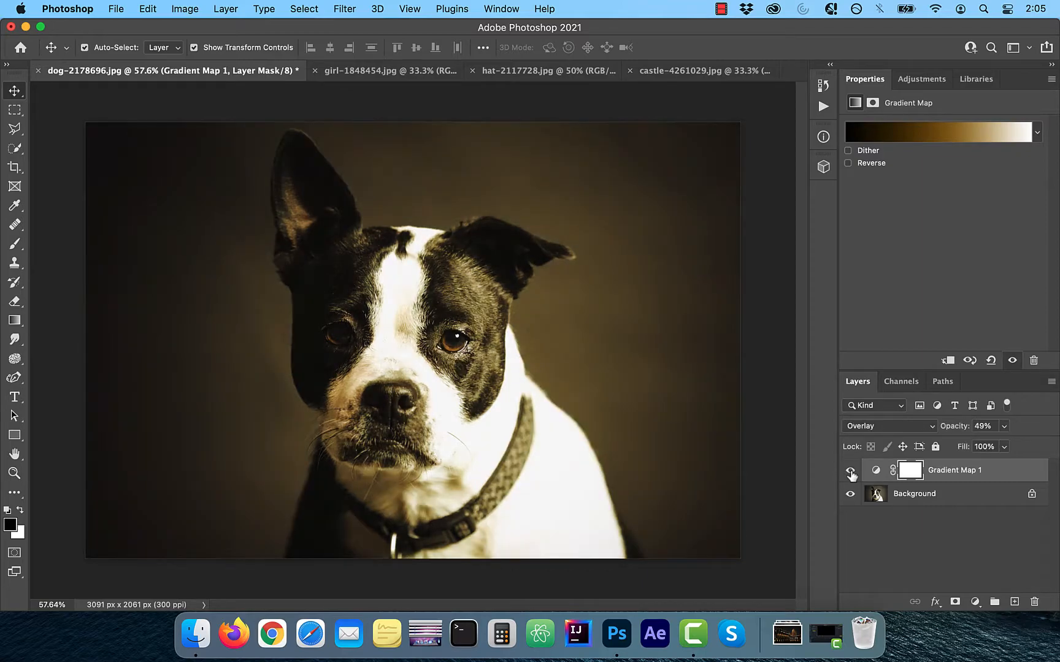
Switch to the girl-1848454.jpg document, add a Gradient Map adjustment layer and open its gradient for editing
click(390, 71)
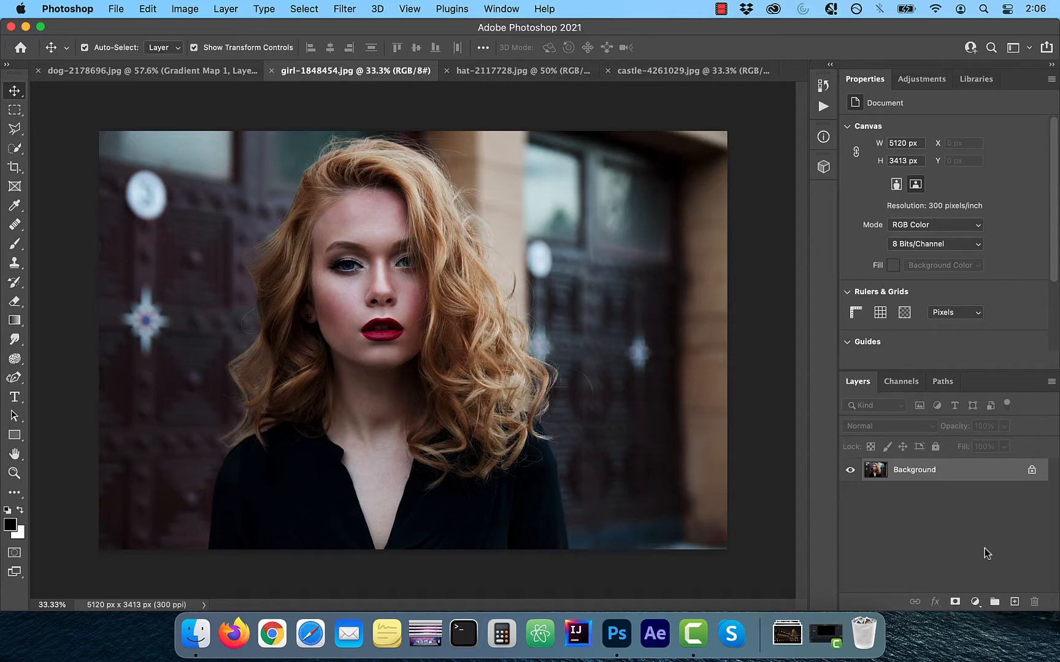
click(974, 601)
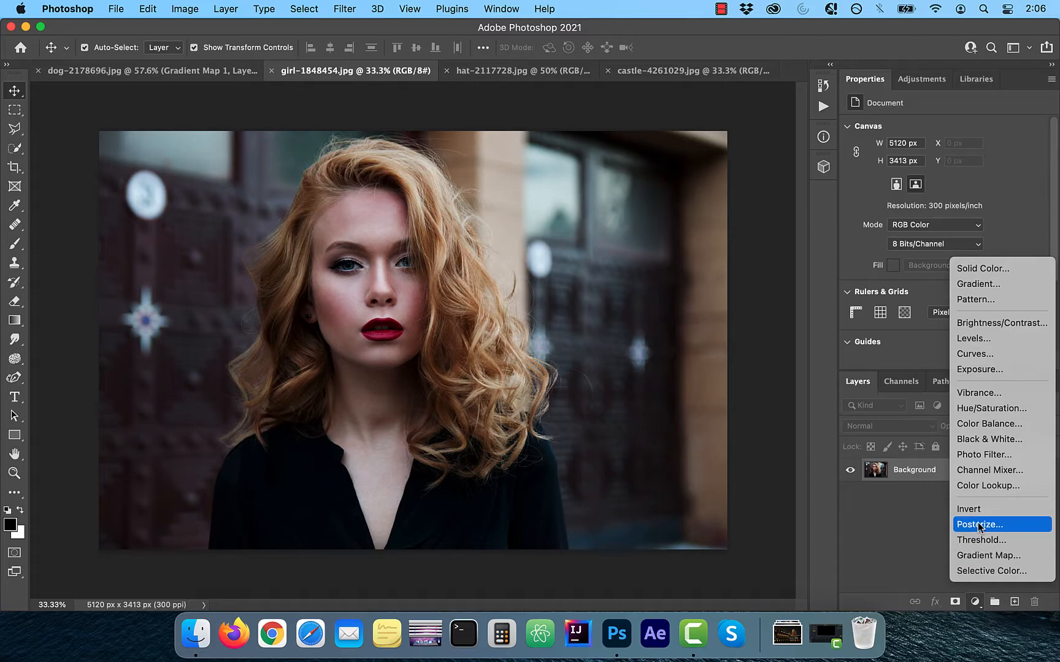
click(984, 555)
click(938, 131)
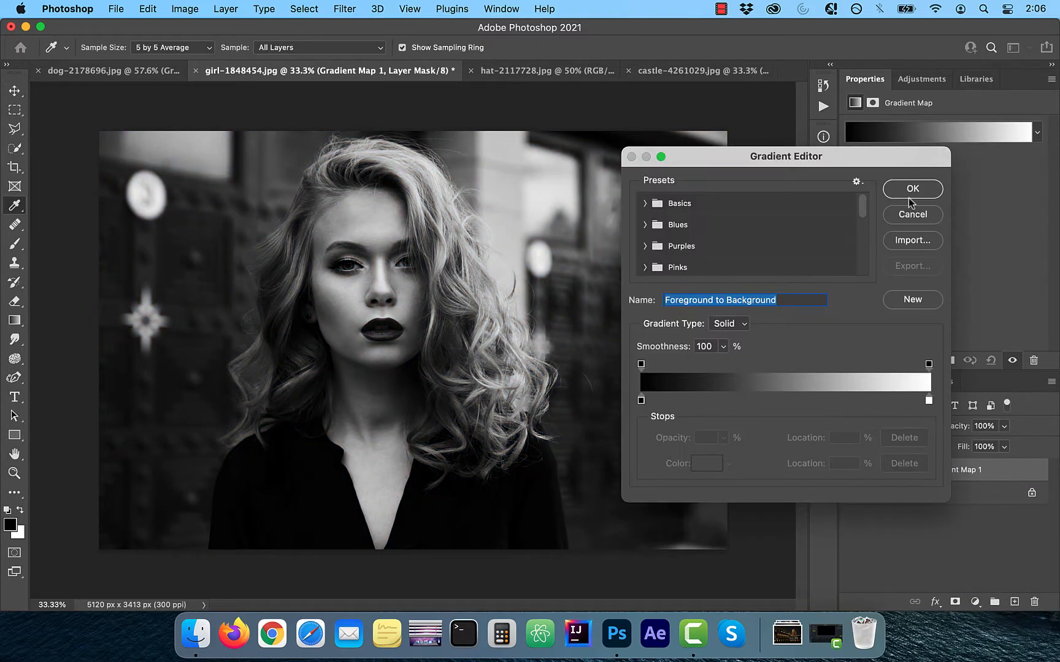
Load the Purple_21 gradient from the Purples presets
click(646, 203)
click(645, 203)
scroll(702, 229, down, 2)
click(645, 231)
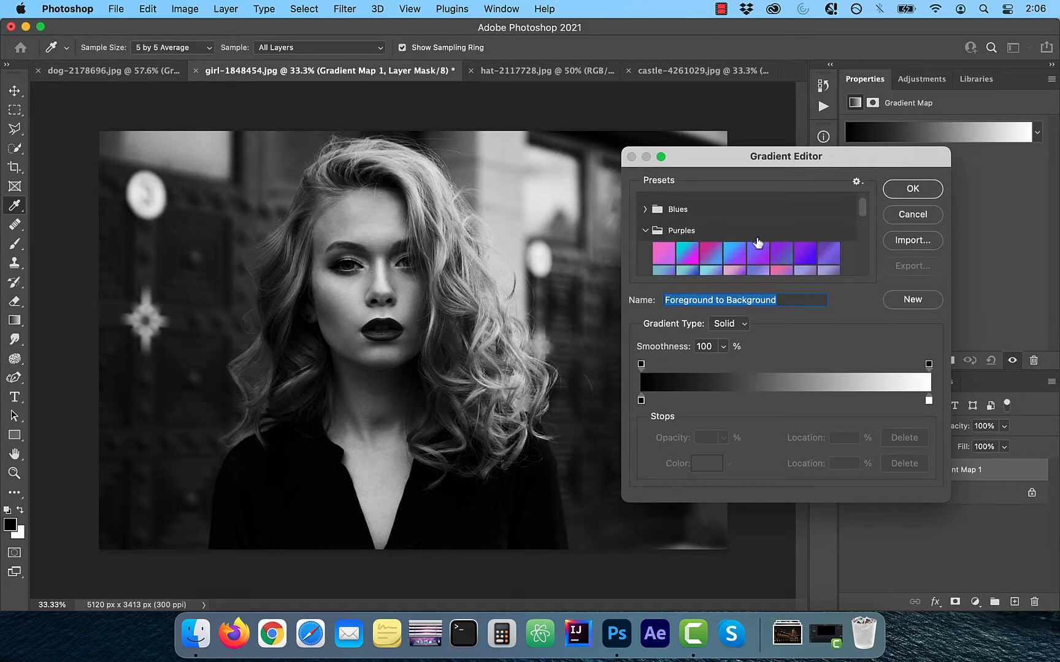
scroll(752, 244, down, 3)
click(758, 245)
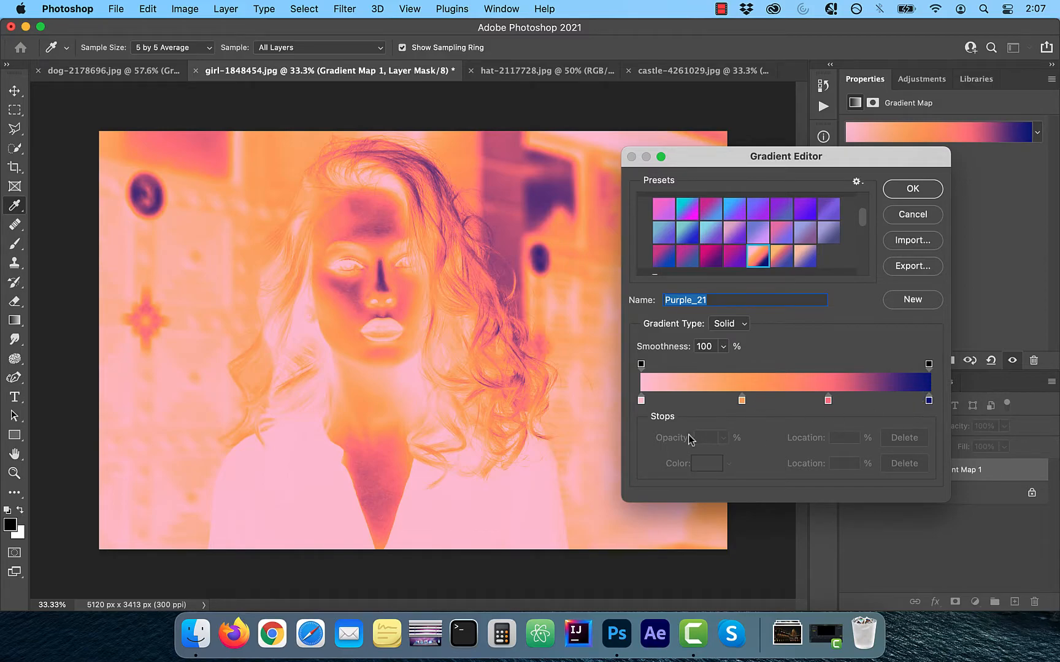
Rearrange the colour stops to run navy, coral, orange and light pink from shadows to highlights, and accept the gradient
mouse_move(640, 402)
mouse_down()
mouse_move(869, 401)
mouse_move(641, 401)
mouse_up()
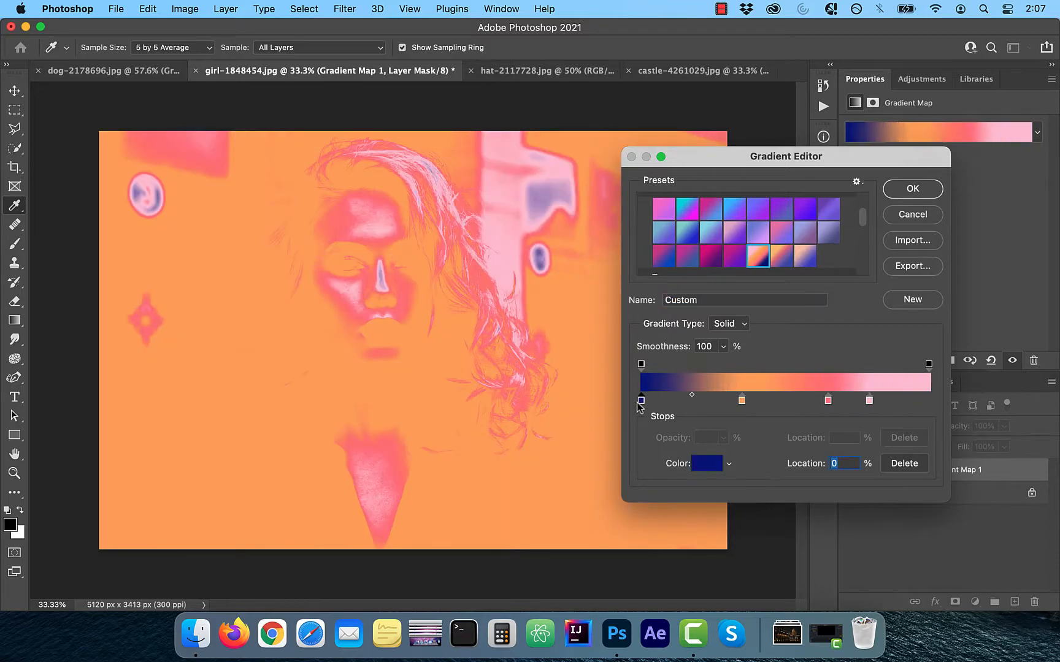
mouse_move(827, 401)
mouse_down()
mouse_move(697, 401)
mouse_move(806, 401)
mouse_up()
drag(869, 401, 881, 402)
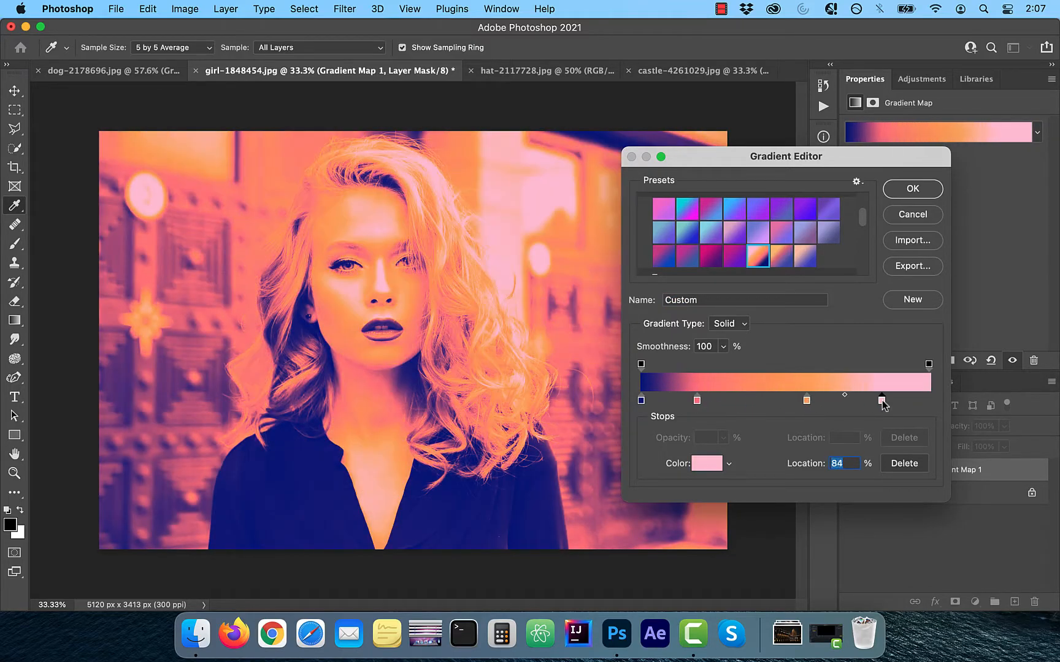
drag(697, 402, 811, 402)
mouse_move(881, 400)
mouse_down()
mouse_move(894, 402)
mouse_move(877, 402)
mouse_up()
click(914, 190)
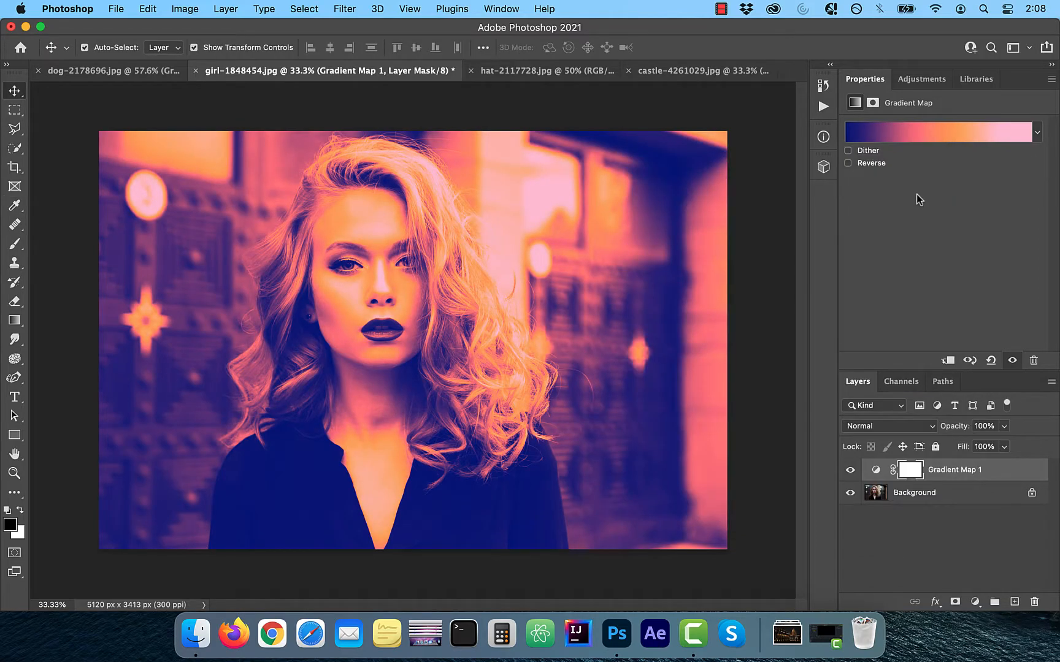
Set the gradient map layer's opacity to 53% and its blend mode to Overlay, comparing the photo with and without it
click(1004, 425)
mouse_move(973, 444)
mouse_down()
mouse_move(951, 447)
mouse_move(980, 448)
mouse_up()
click(850, 470)
click(850, 470)
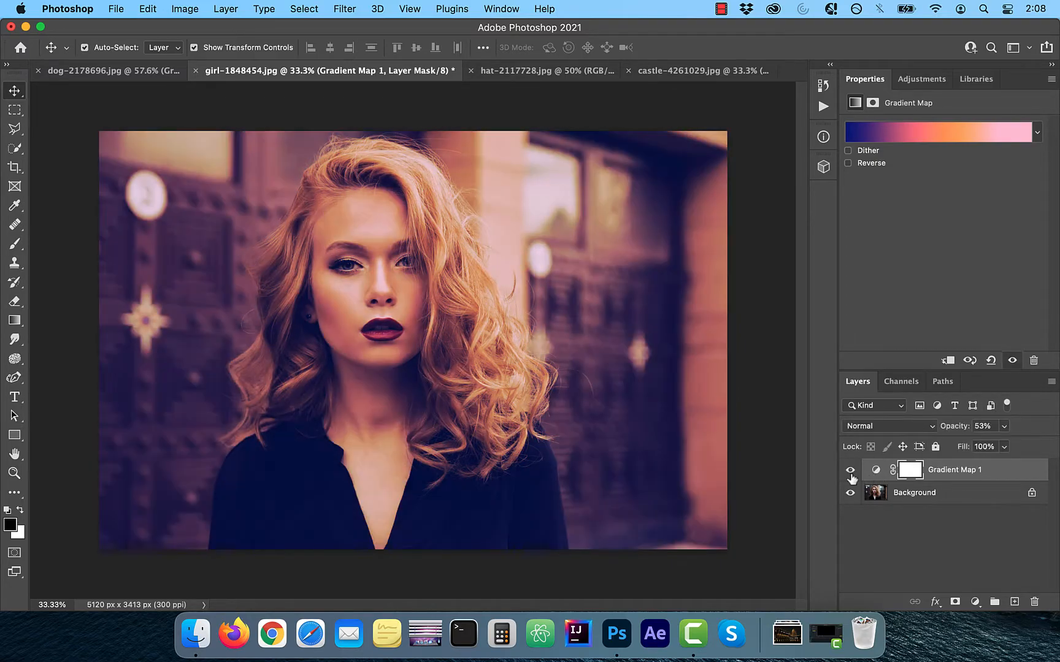
click(889, 426)
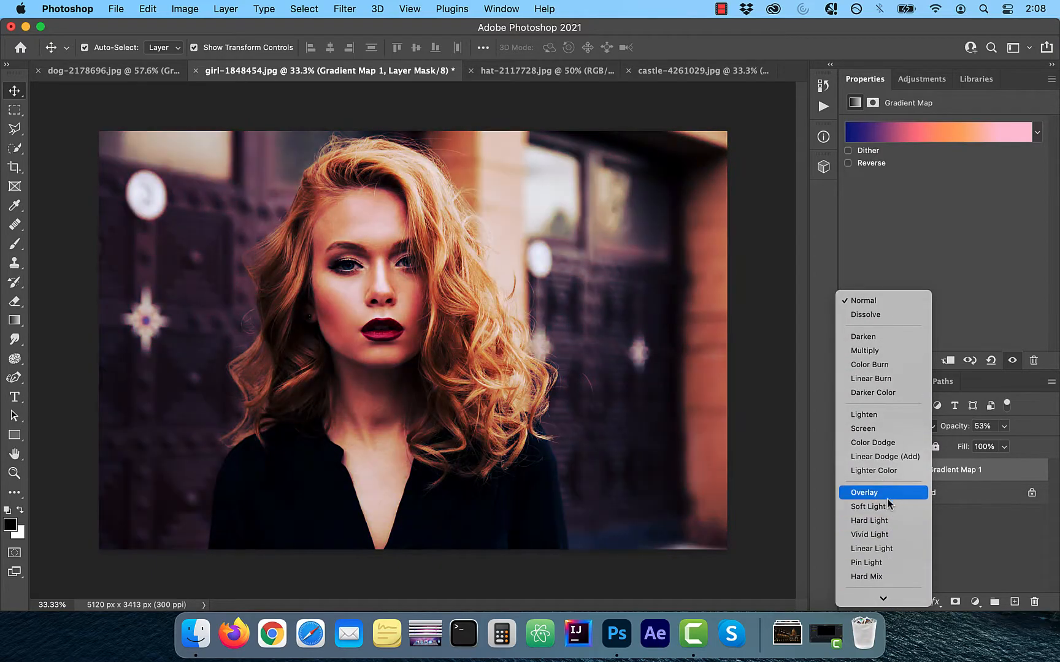
click(890, 494)
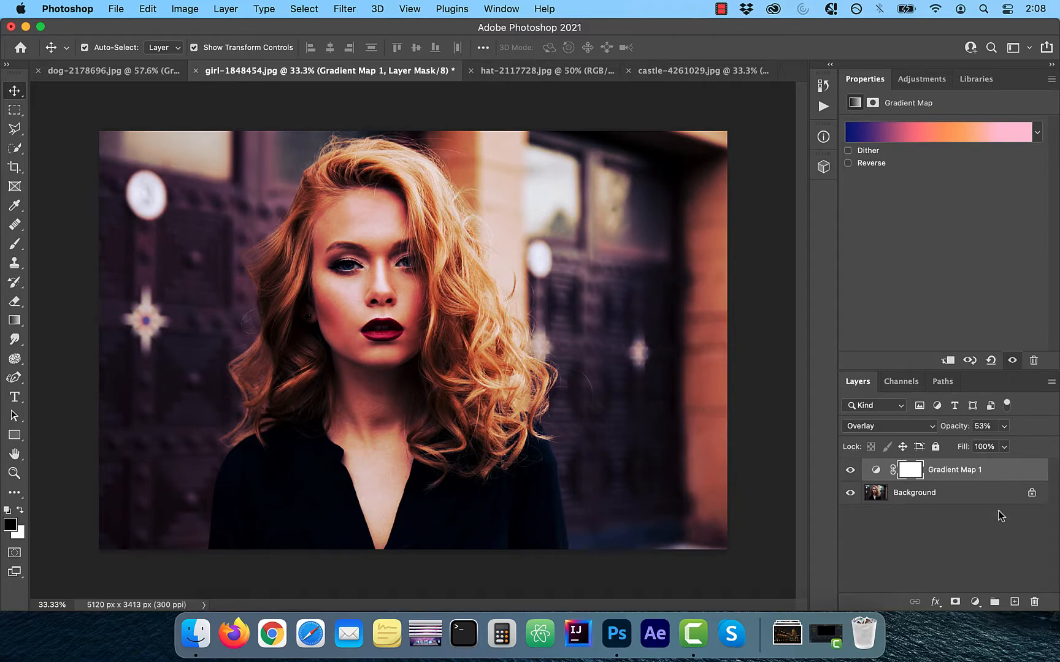
In the layer's Blending Options, set Blend If to Red and lower the Underlying Layer highlight slider to 176
click(934, 601)
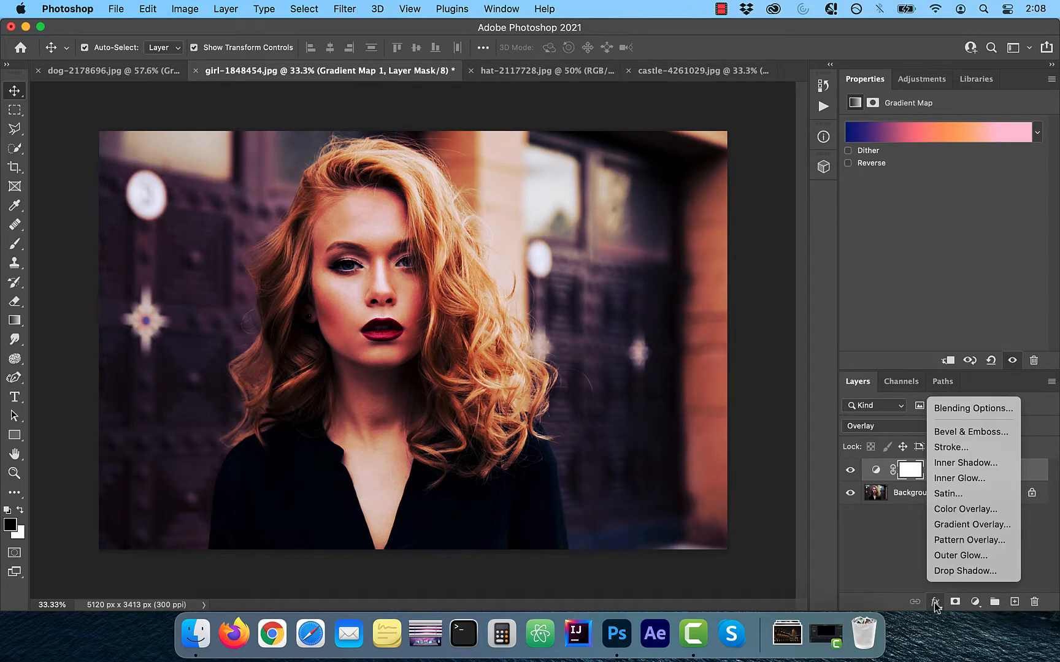
click(972, 408)
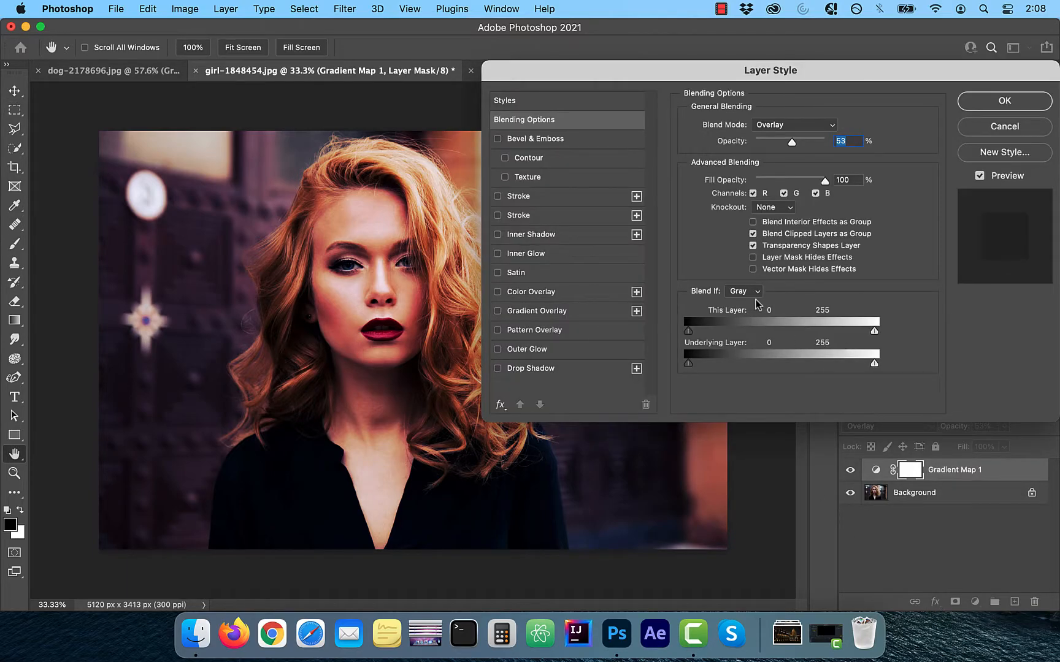
click(756, 294)
click(742, 304)
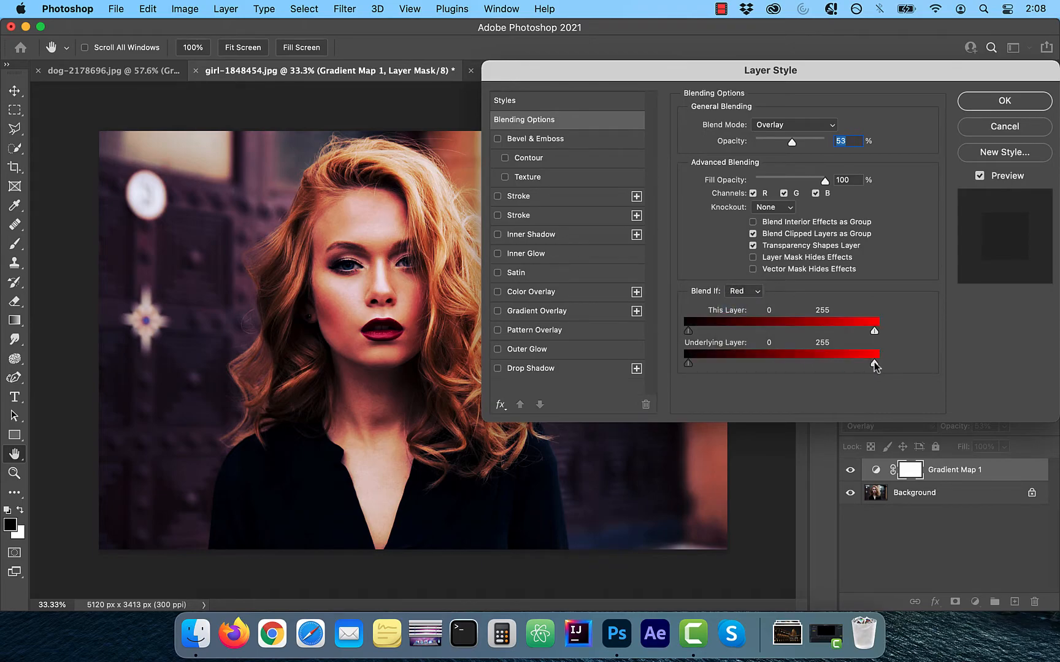
drag(874, 366, 817, 367)
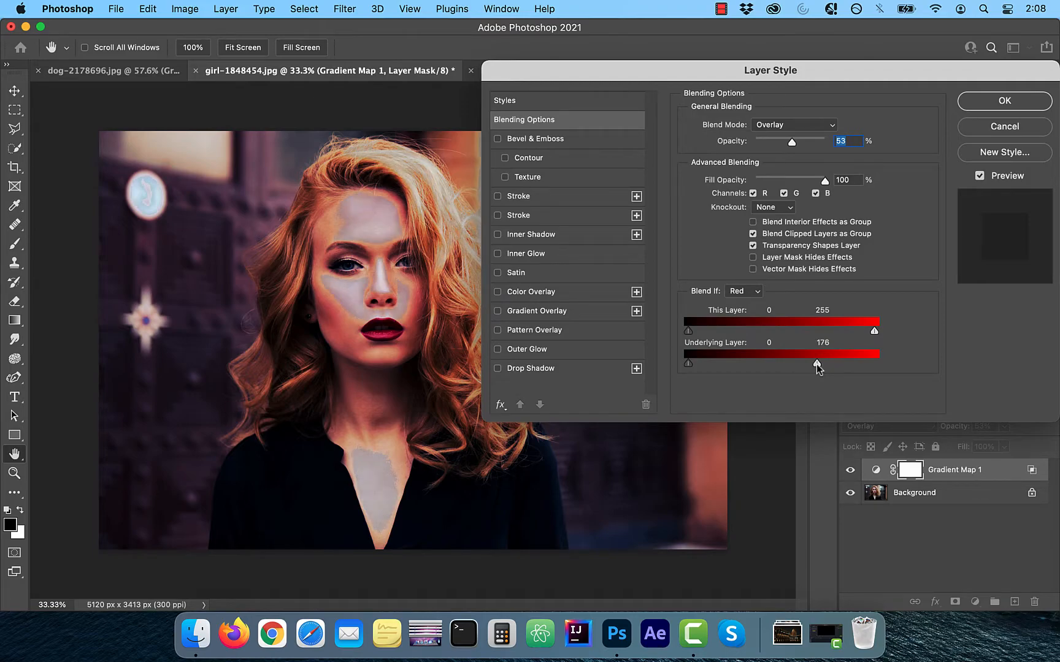
Split the Underlying Layer highlight slider with its lower half at 51, apply the blending and compare the layer off and on
key(alt)
drag(819, 366, 725, 366)
click(980, 176)
click(979, 176)
click(979, 176)
click(979, 176)
click(1010, 107)
click(851, 471)
click(851, 471)
click(851, 471)
click(851, 471)
Reopen the layer's blending options, refine the split highlight slider with its upper half at 230 and lower half nearer black, then apply and compare
double_click(1006, 471)
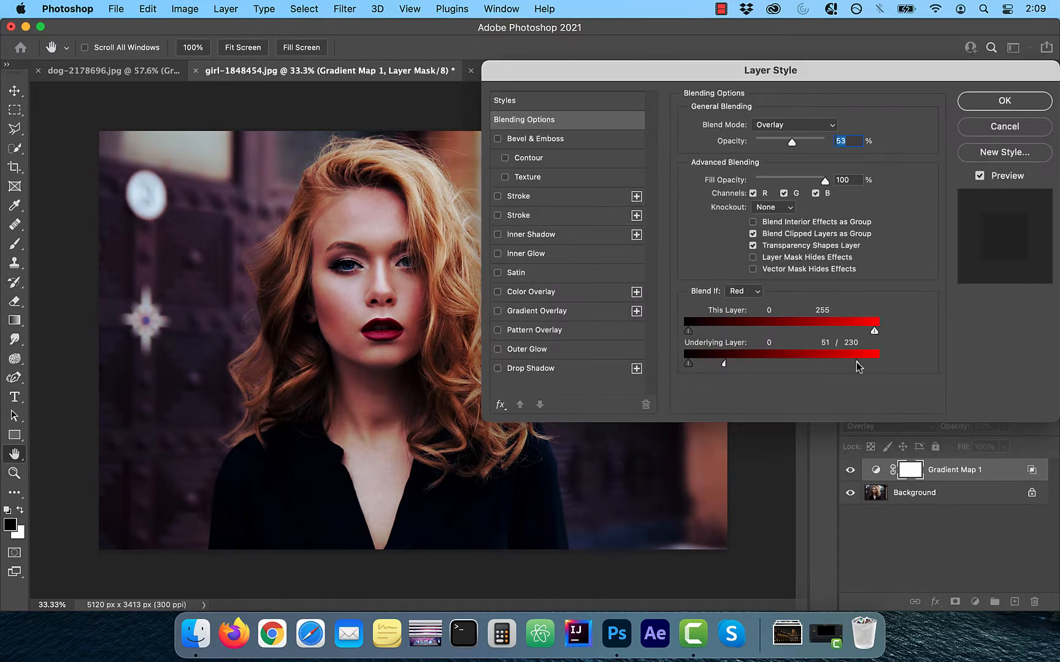
drag(724, 364, 700, 367)
click(1010, 104)
click(849, 470)
click(850, 470)
click(855, 476)
click(854, 476)
Create a gradient preset group named "my new group" and save the Custom-purple gradient in it
click(938, 132)
right_click(800, 268)
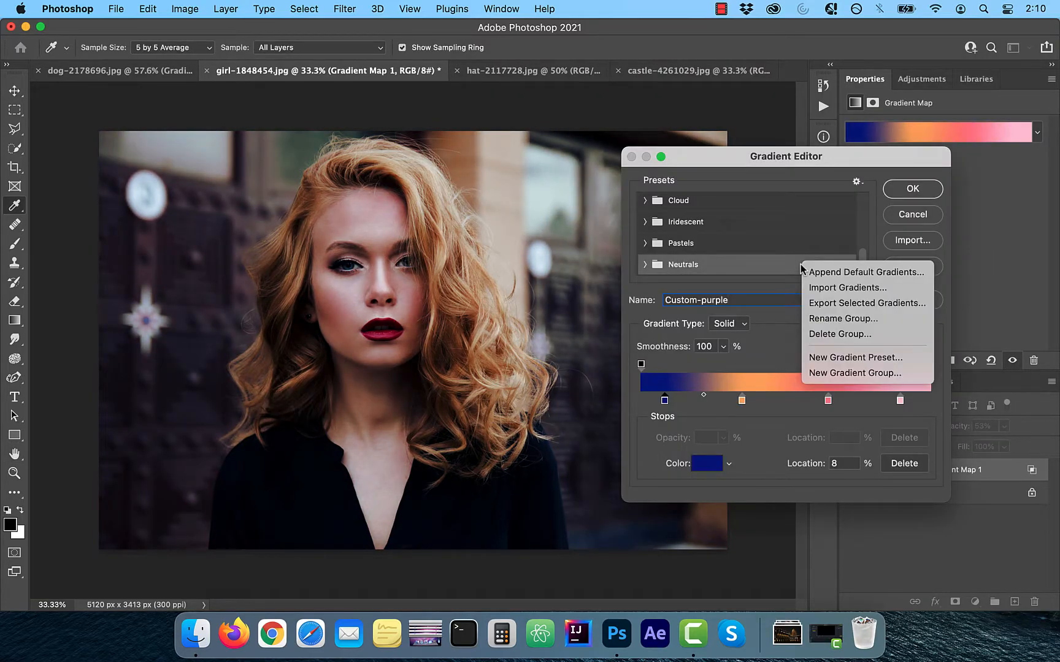
click(853, 373)
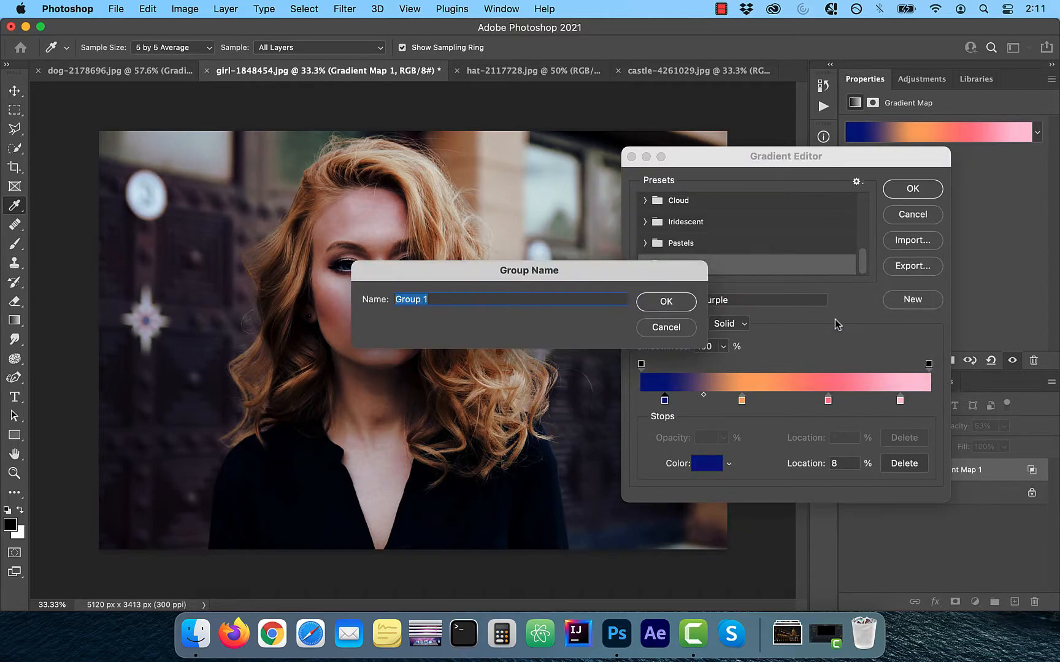
text(my new g)
click(669, 301)
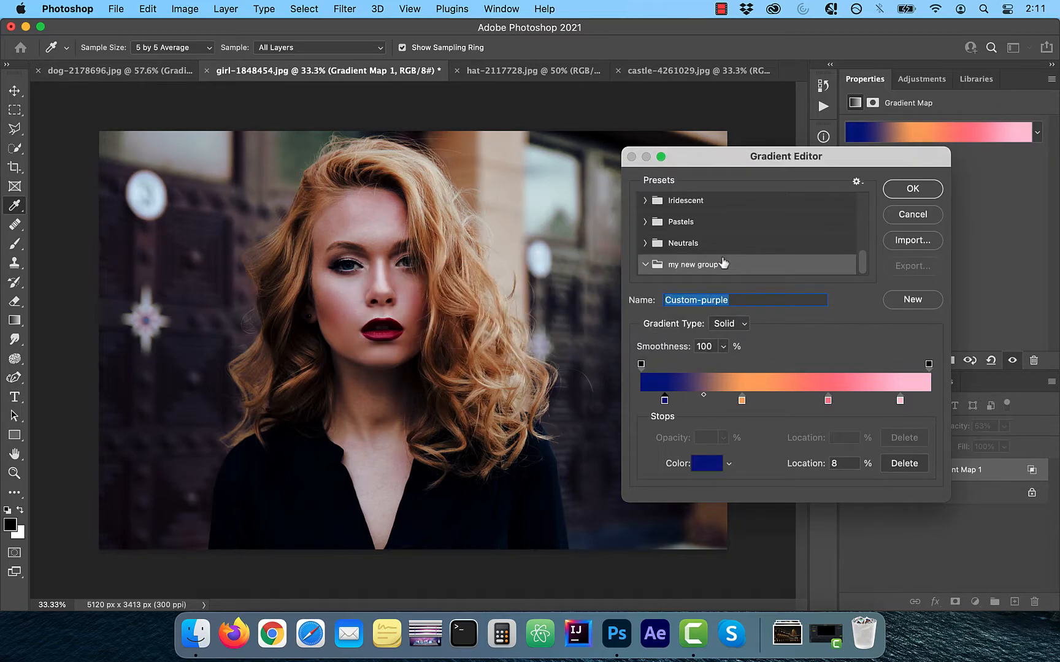
click(919, 303)
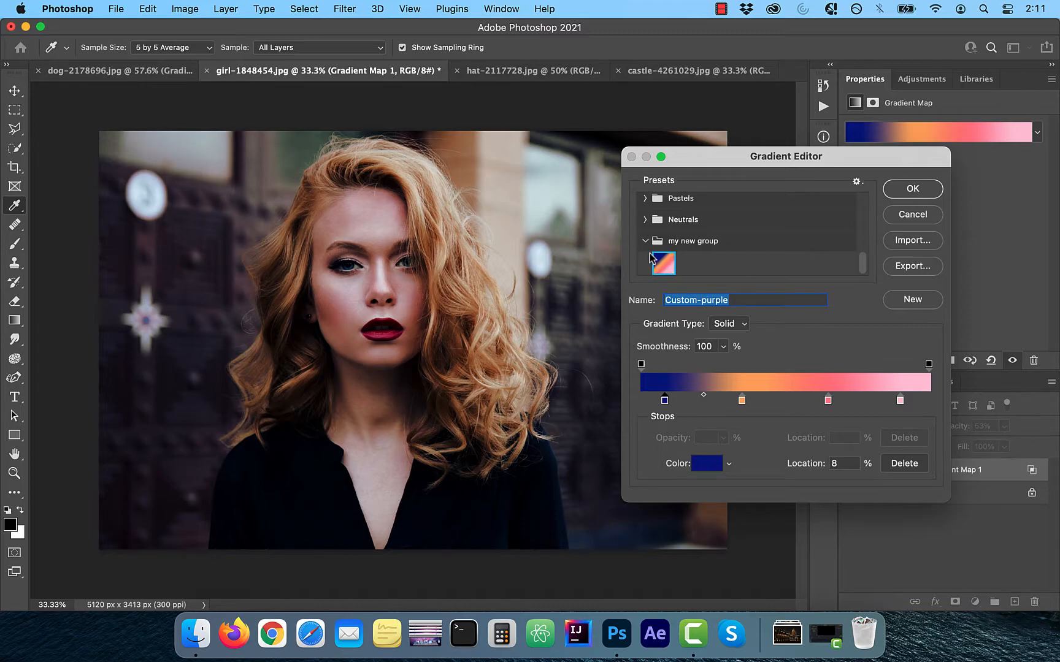
click(928, 194)
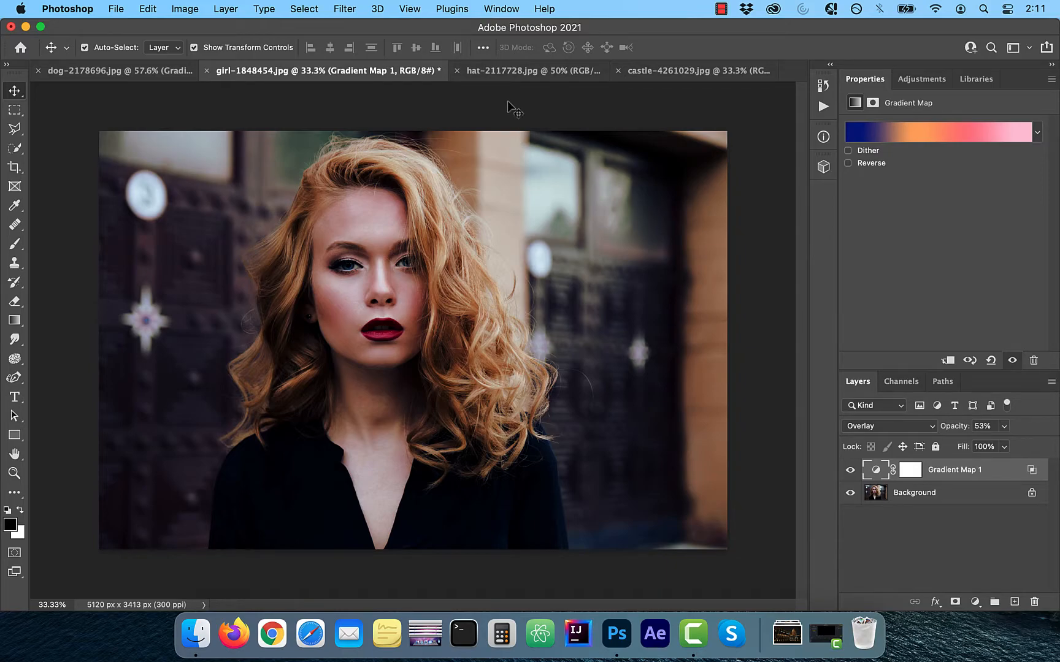
In the hat-2117728.jpg document, duplicate the Background layer and hide the original
click(525, 70)
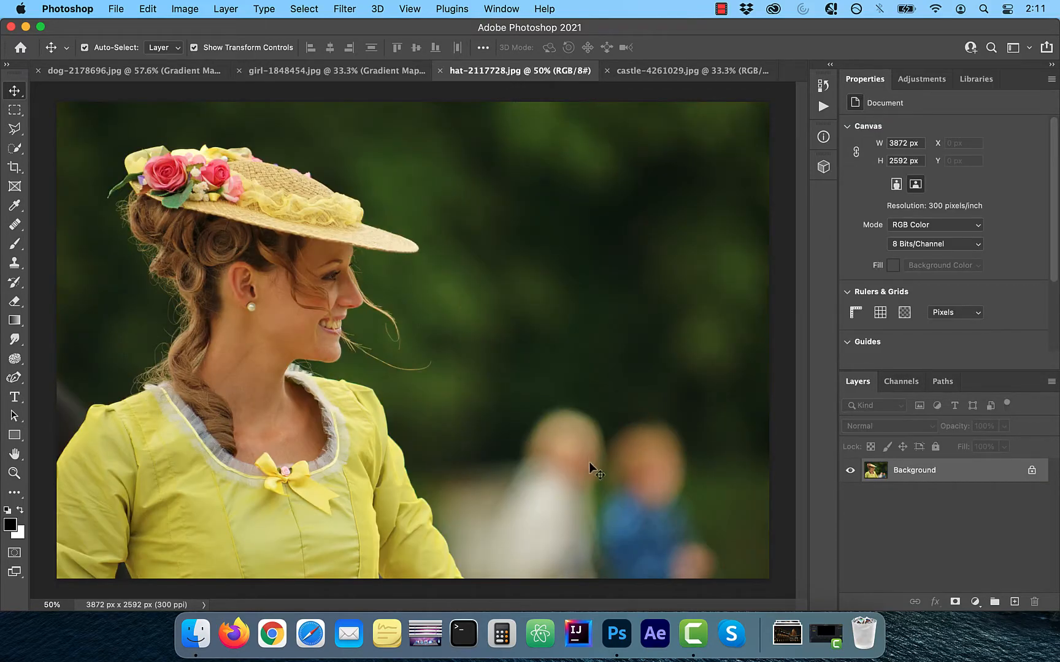
drag(1003, 471, 1015, 601)
click(849, 495)
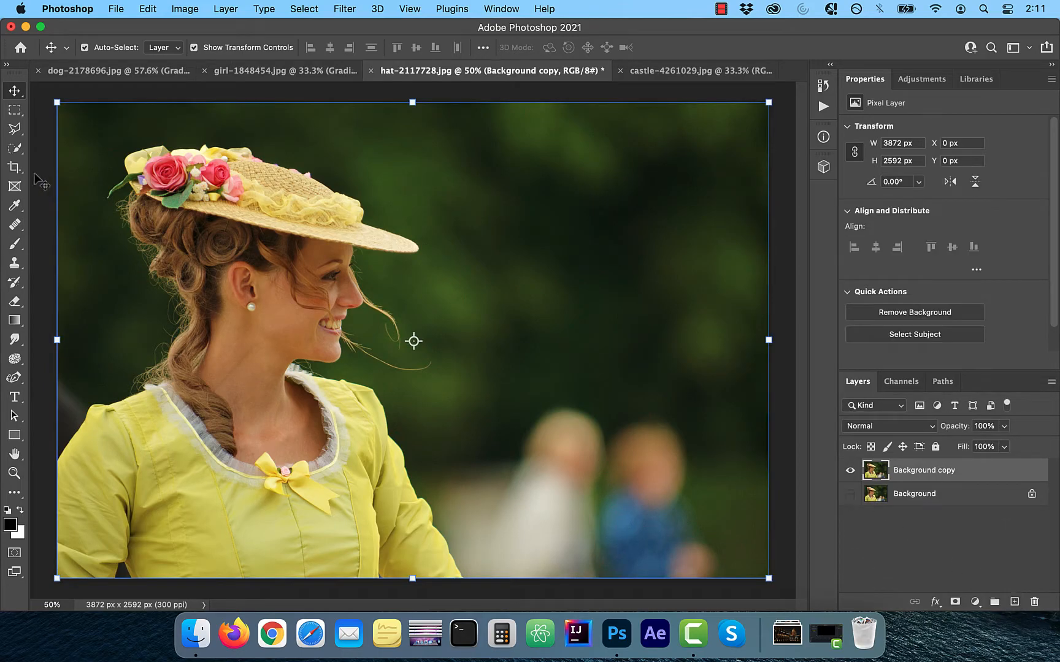
Select the woman as the subject, then subtract her hat, hair and skin with Quick Selection so only the yellow dress remains selected
key(w)
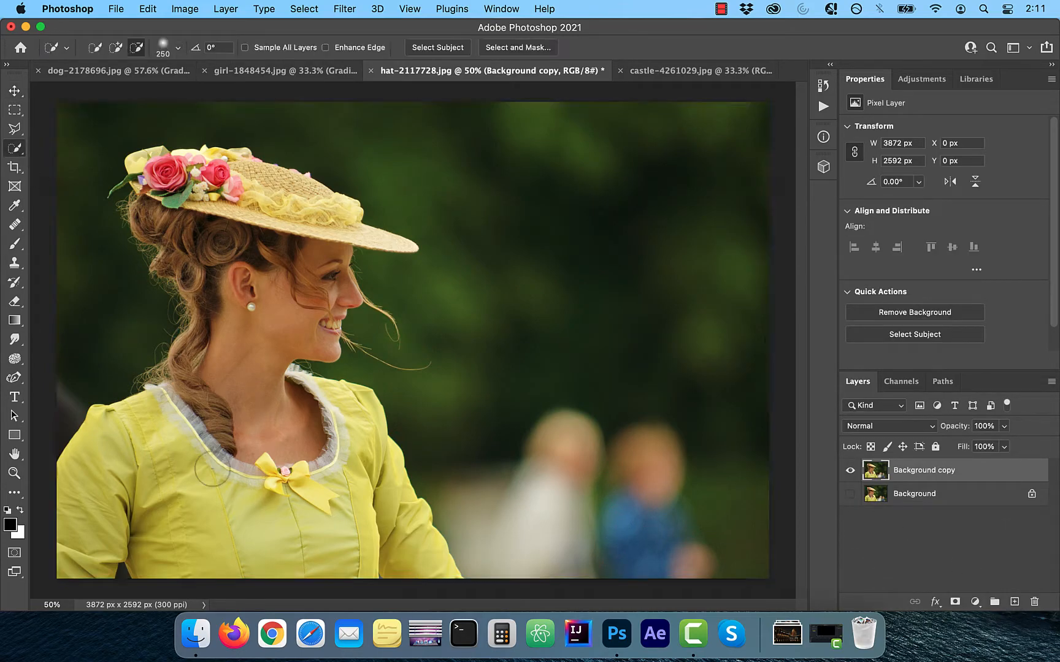
click(428, 49)
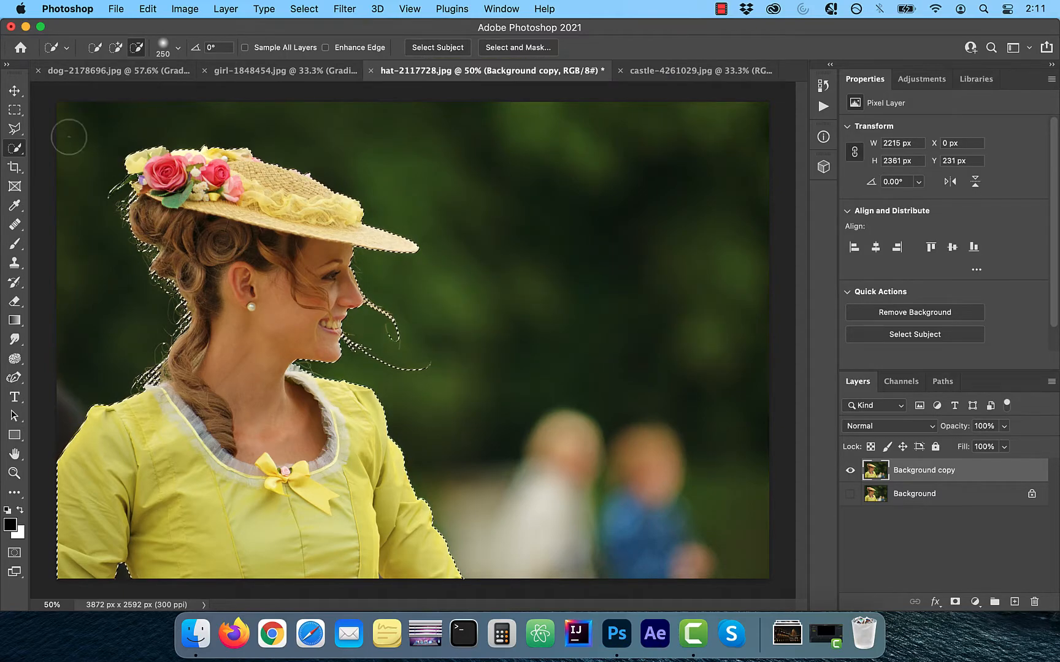
mouse_move(208, 154)
mouse_down()
mouse_move(165, 245)
mouse_move(227, 263)
mouse_move(372, 269)
mouse_move(387, 313)
mouse_up()
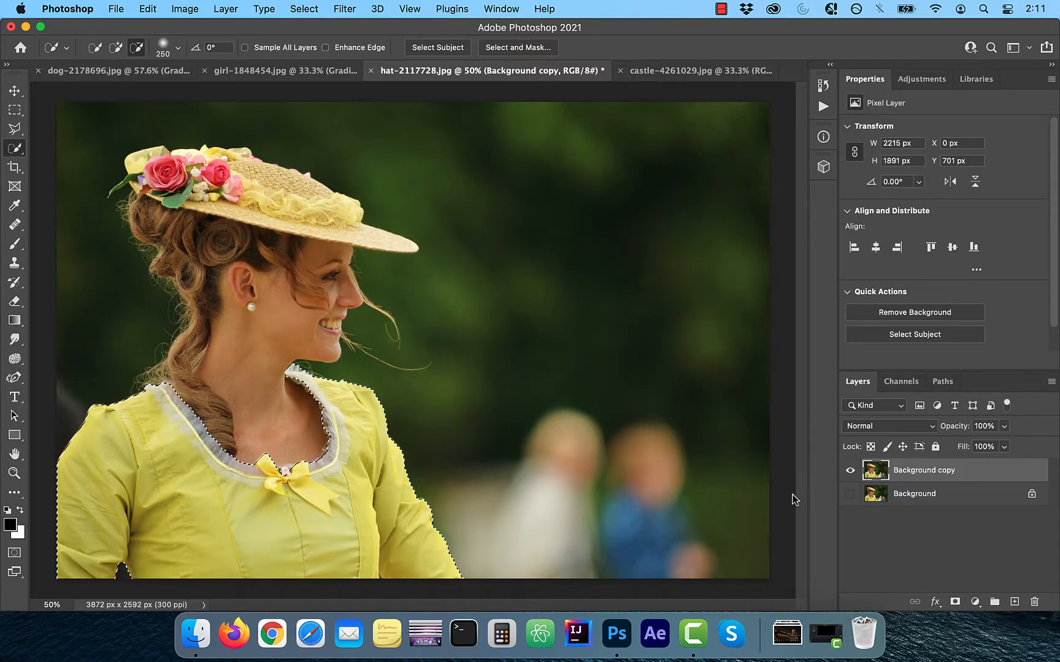
Add a Gradient Map adjustment layer masked to the dress and load the Black, White preset from the Basics group
click(975, 601)
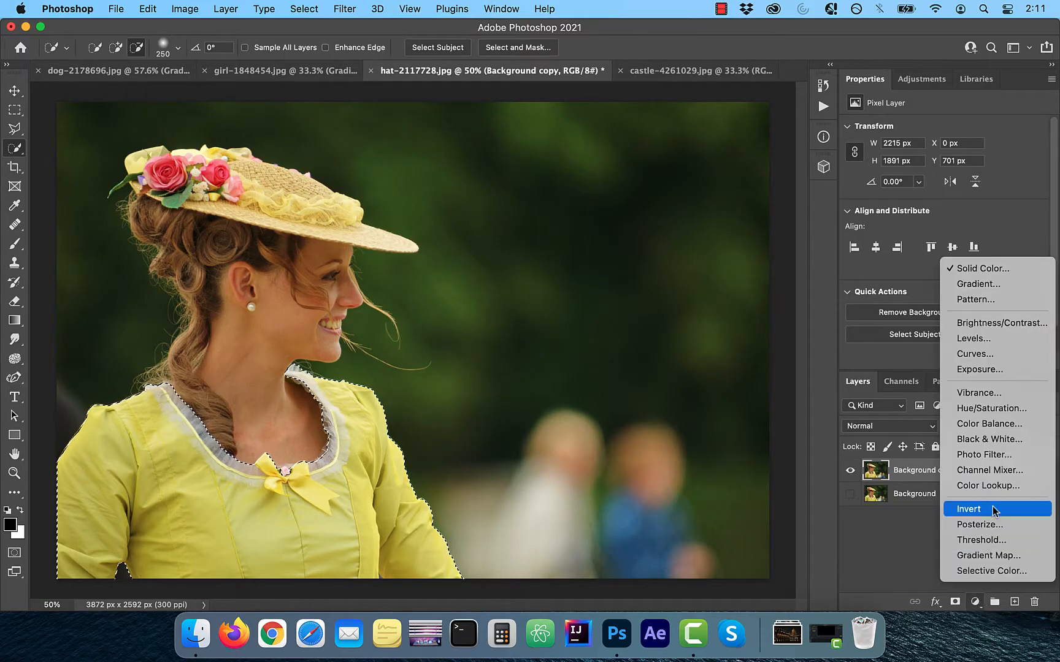
click(993, 556)
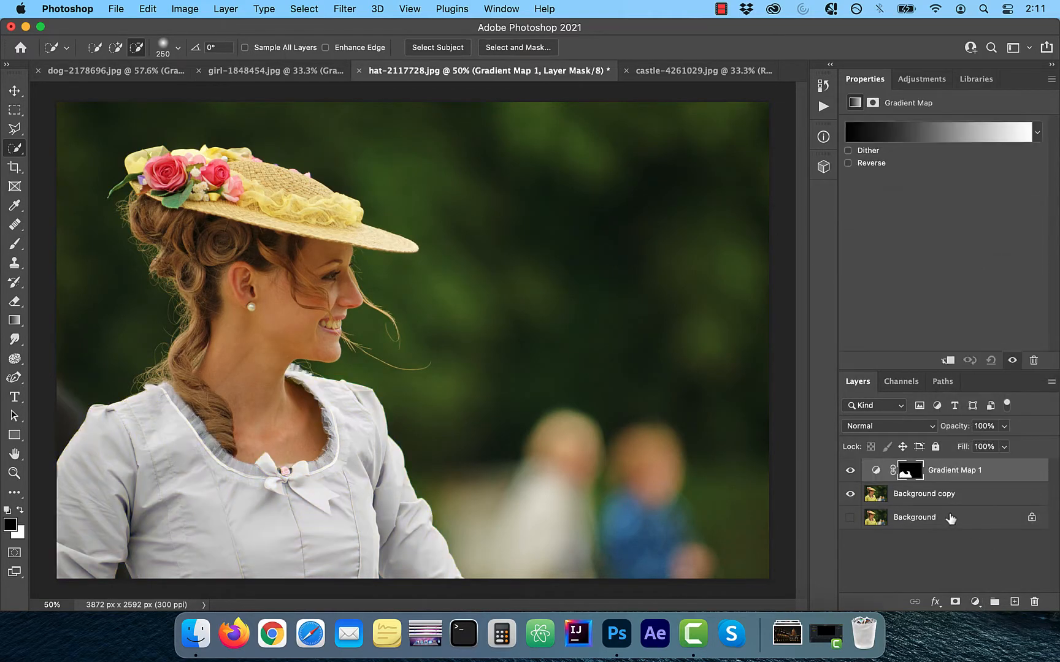
click(933, 136)
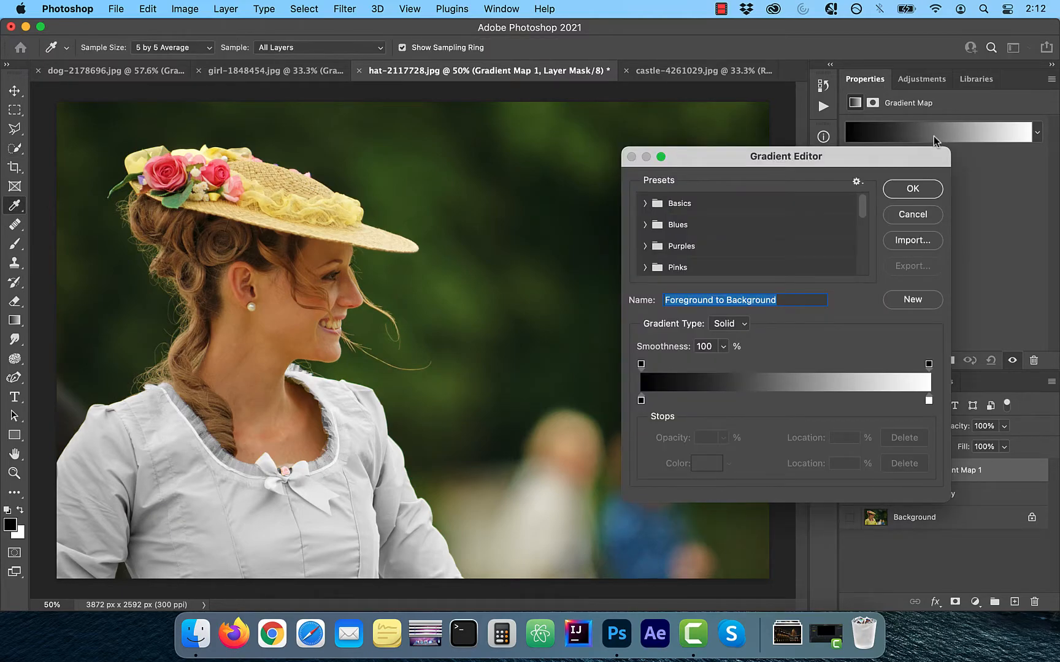
click(645, 203)
click(710, 226)
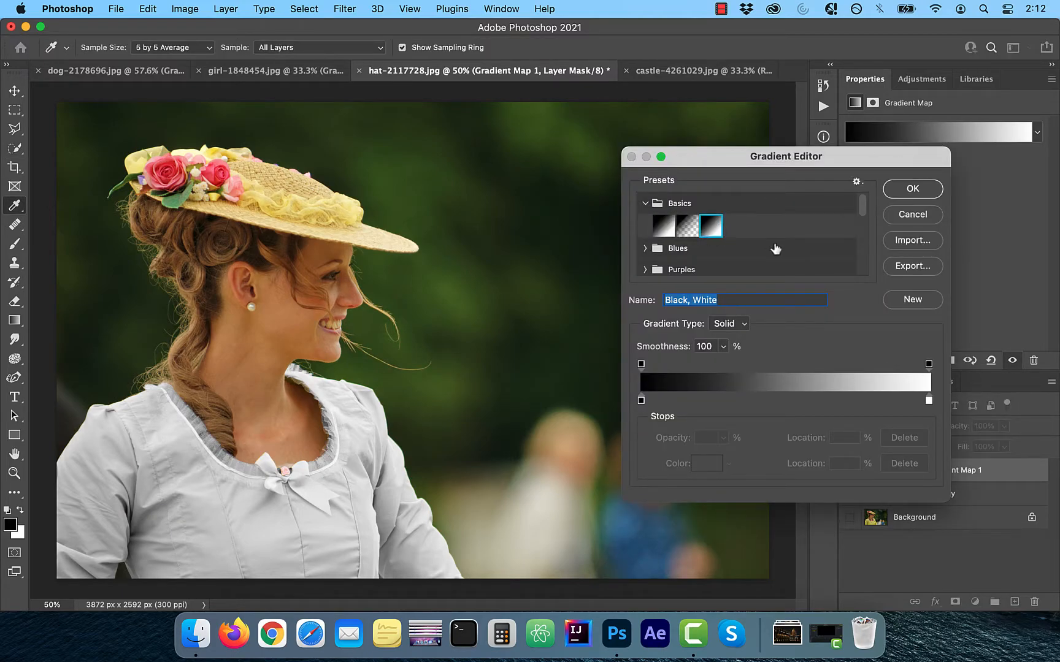
Add a middle color stop at location 50%, try several colors on the dress and settle on red c61800
click(776, 400)
text(50)
double_click(786, 401)
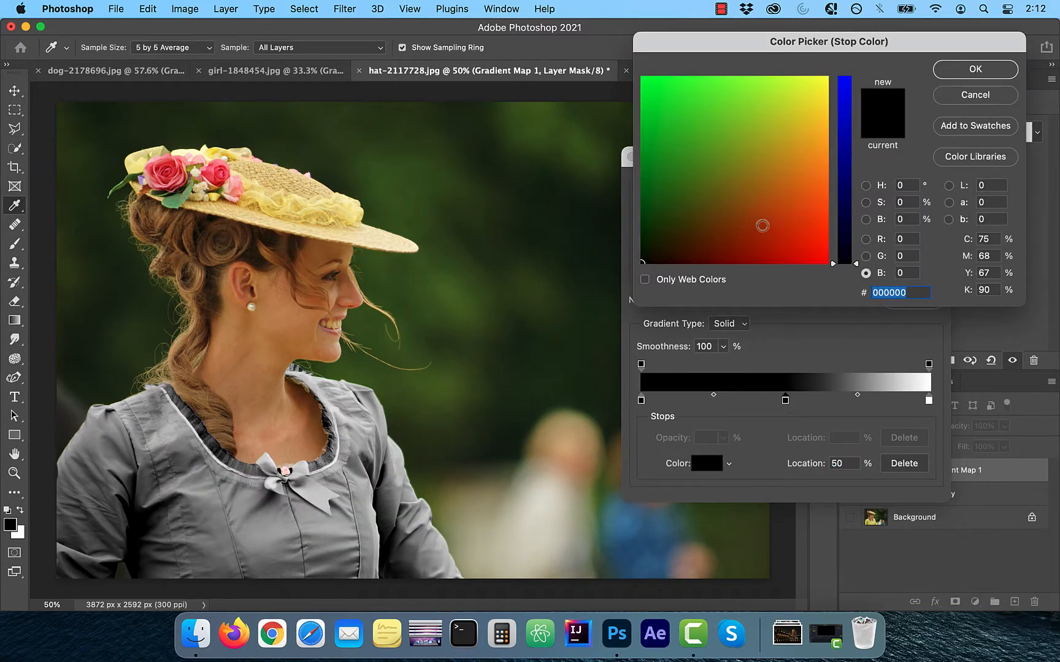
click(753, 247)
click(764, 220)
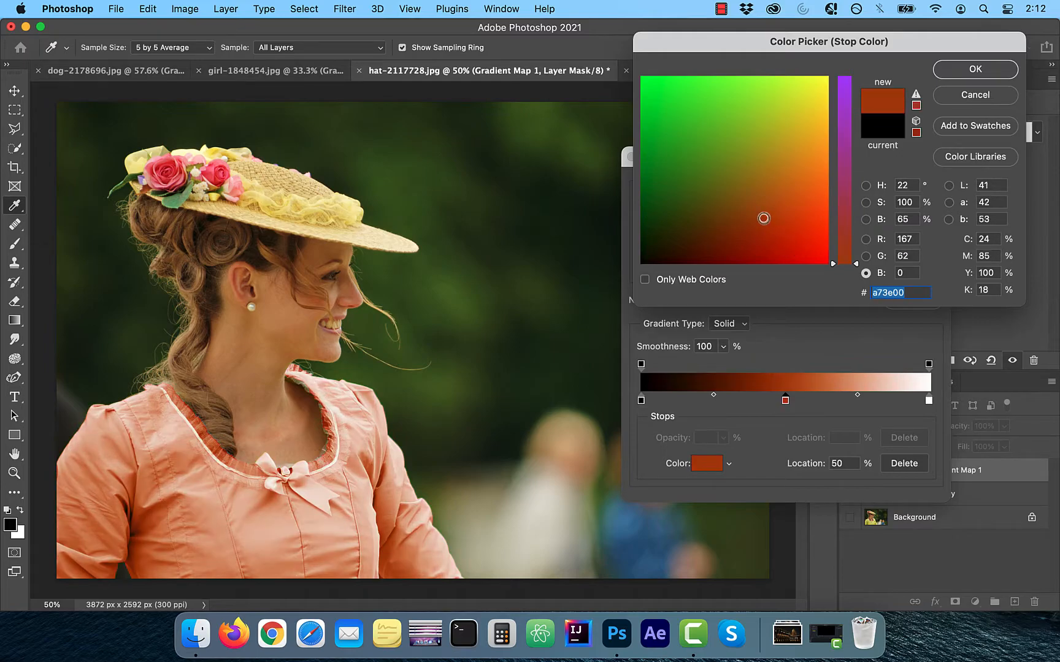
click(740, 107)
click(775, 157)
click(745, 175)
click(791, 171)
click(712, 208)
click(717, 237)
click(747, 244)
click(757, 252)
click(795, 244)
click(752, 245)
click(786, 246)
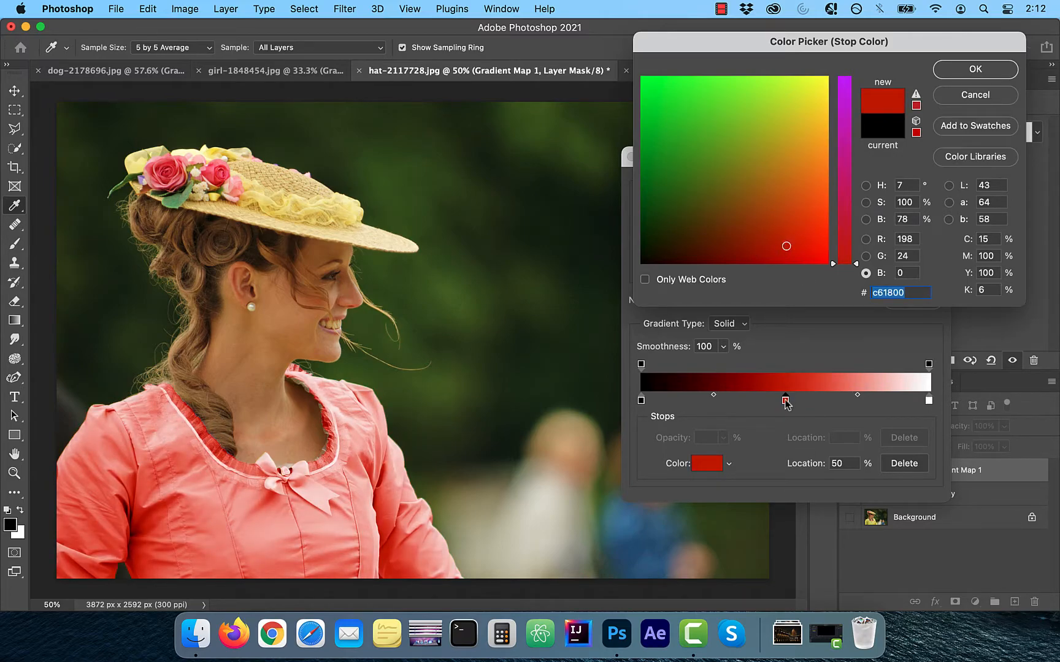
click(964, 77)
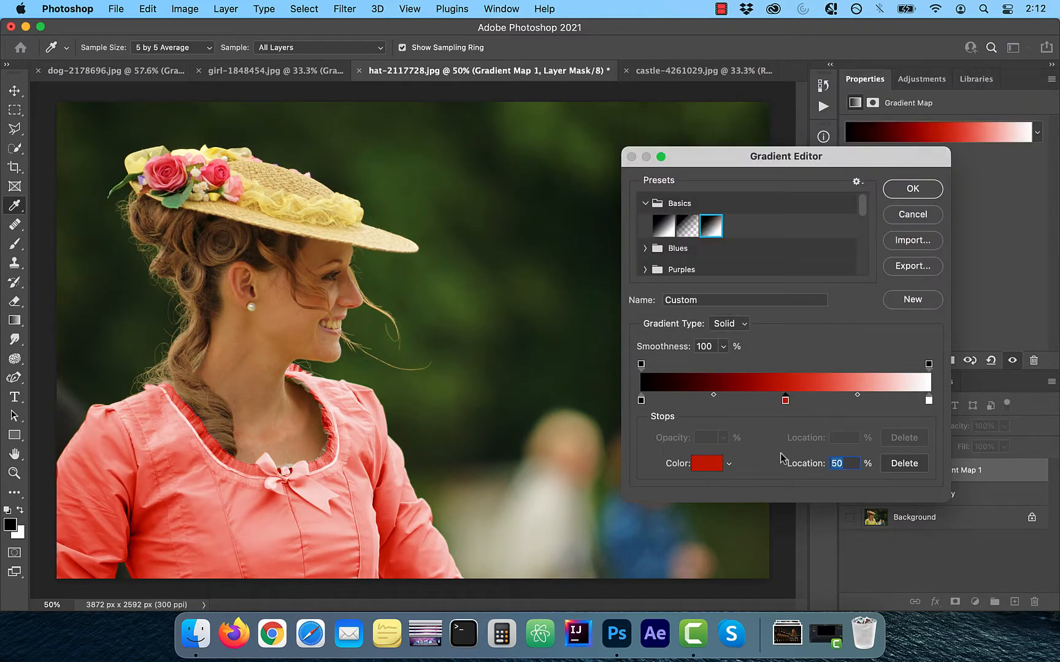
Set the red stop's color brightness to 50%, then shift the stop toward white with its white-side midpoint at 63%
double_click(785, 401)
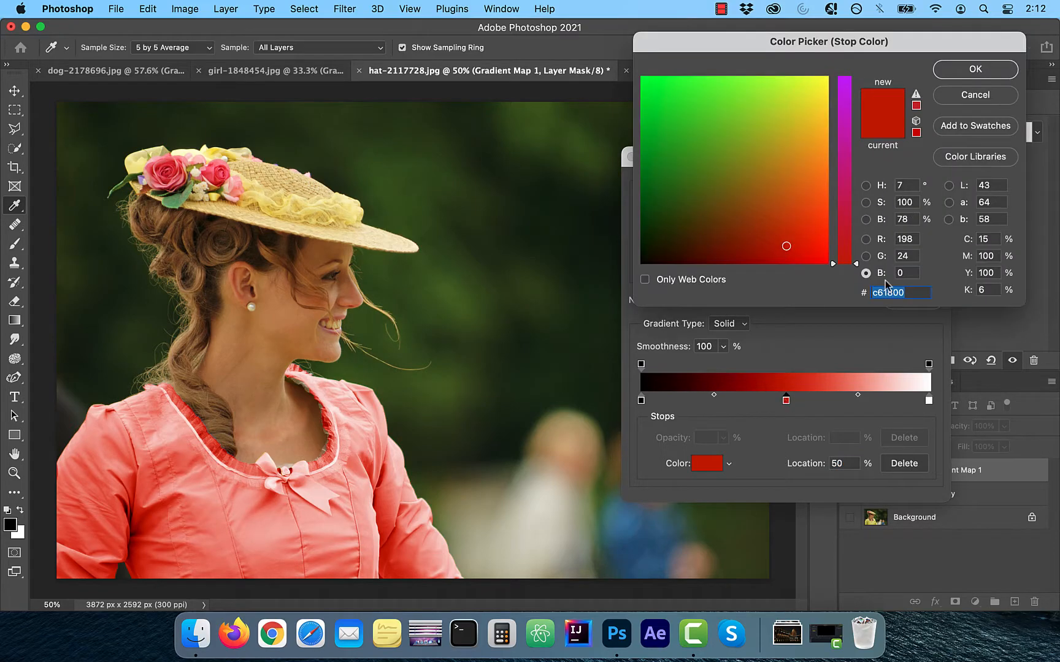
double_click(907, 219)
text(50)
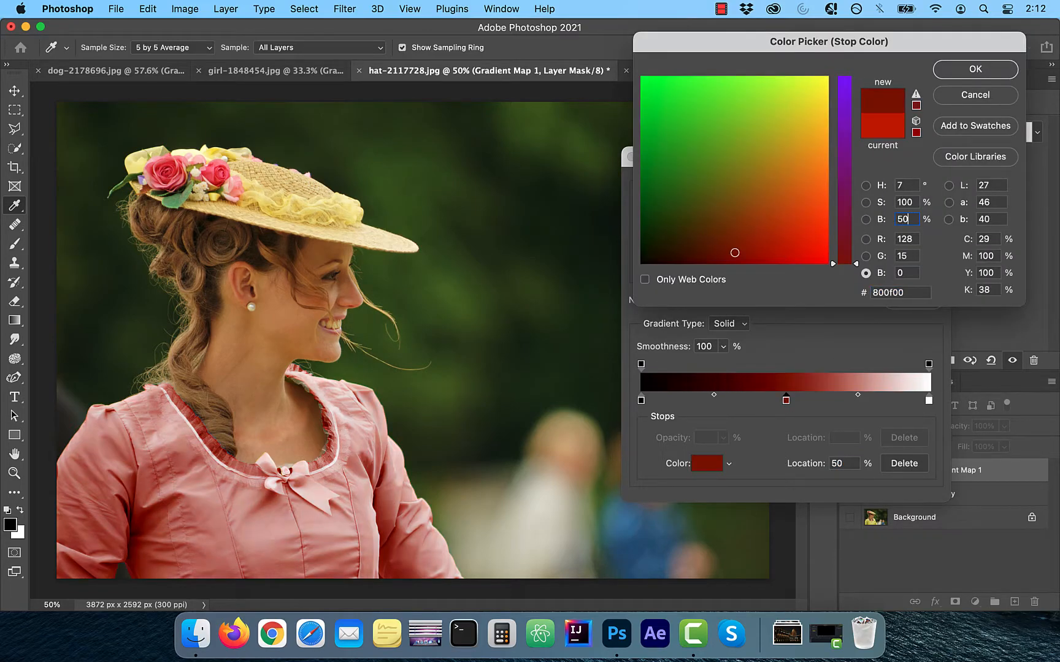
click(970, 71)
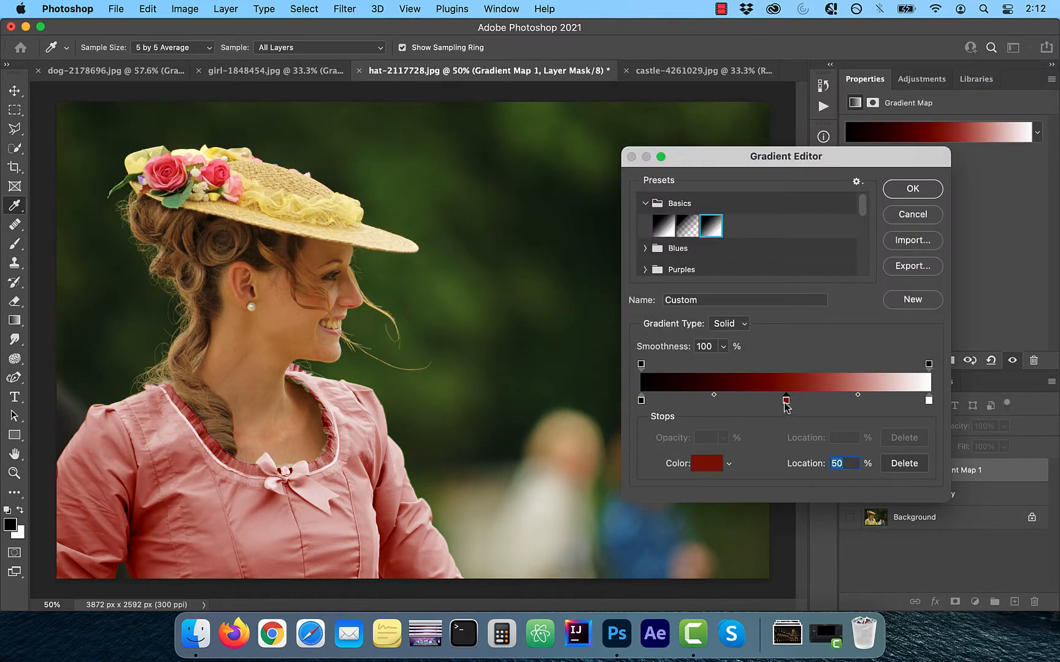
drag(785, 402, 885, 394)
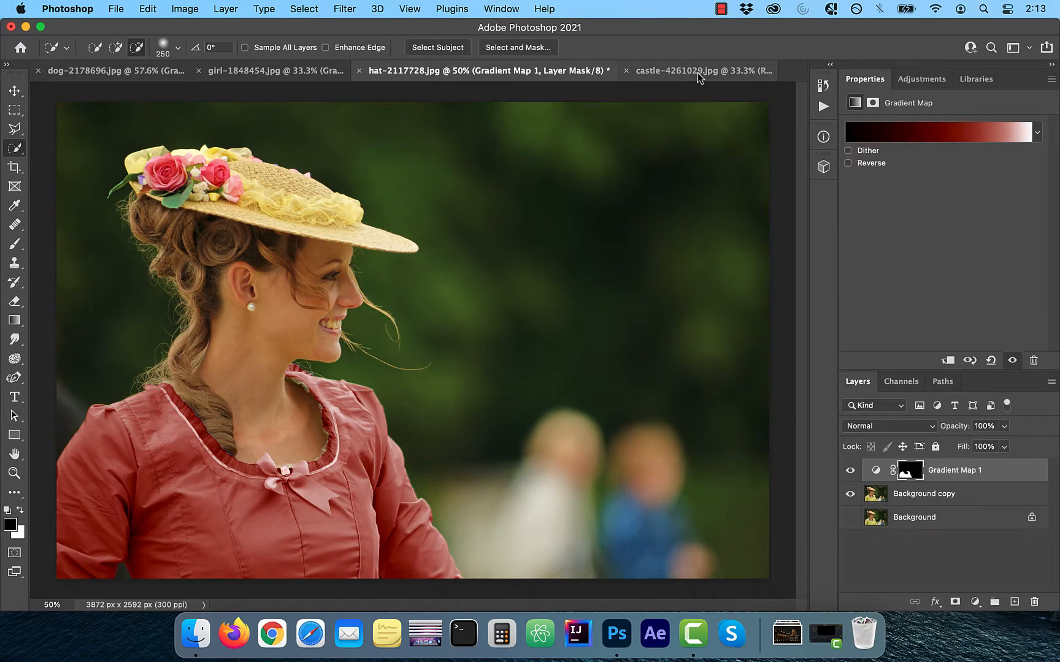
In the castle-4261029.jpg document, duplicate the Background layer and hide the original
click(699, 72)
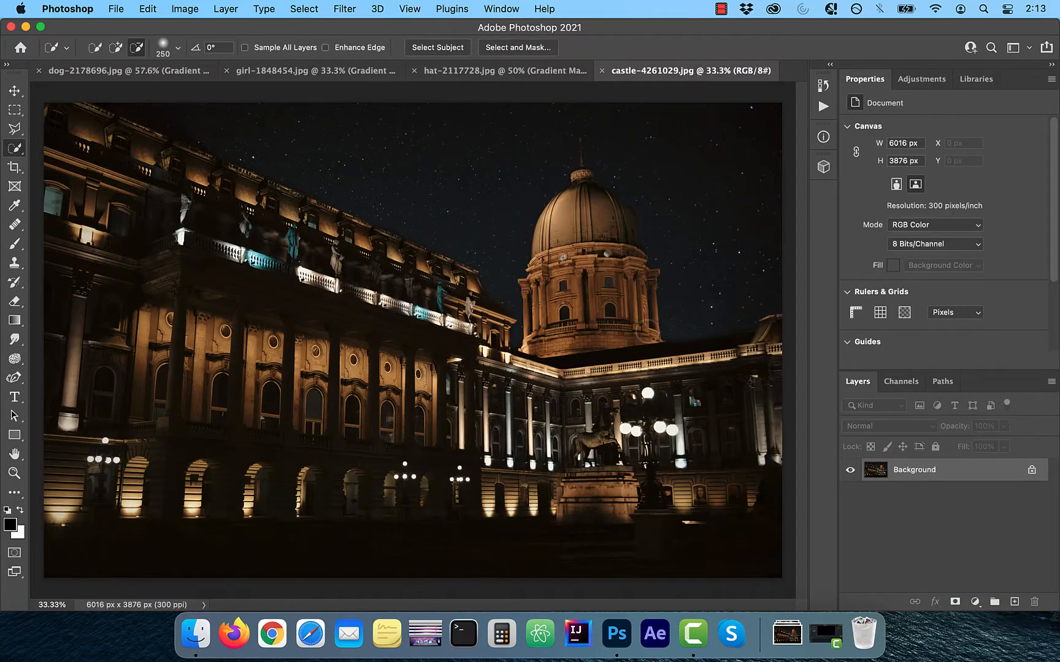
drag(937, 473, 1014, 603)
click(850, 493)
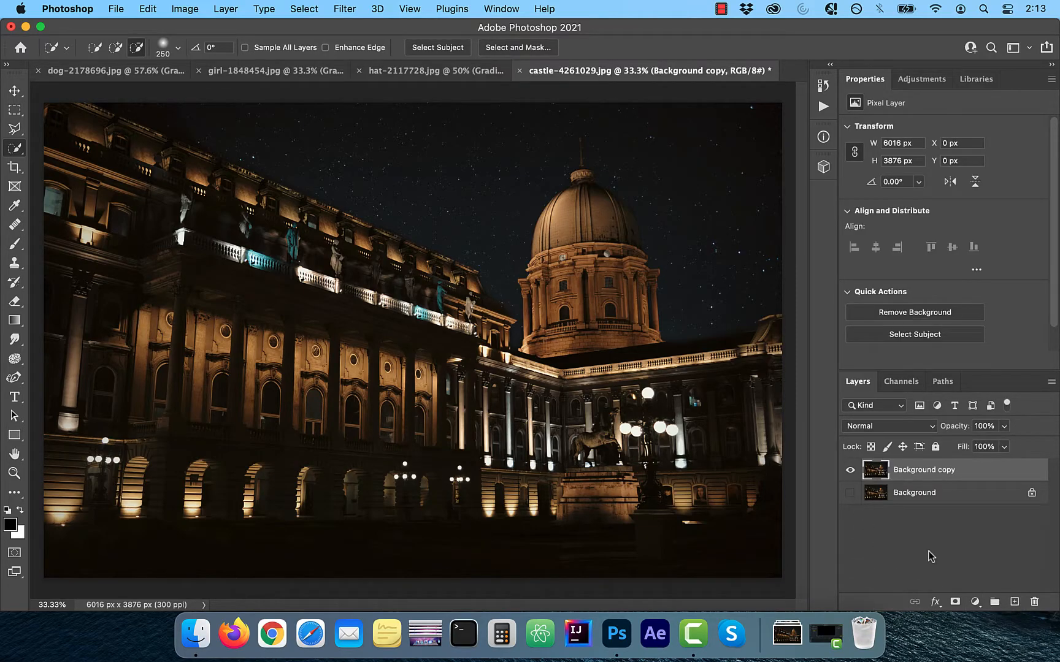
Add a Gradient Map adjustment layer above the castle copy and load the Black, White preset from the Basics group
scroll(581, 415, down, 3)
click(974, 603)
click(959, 558)
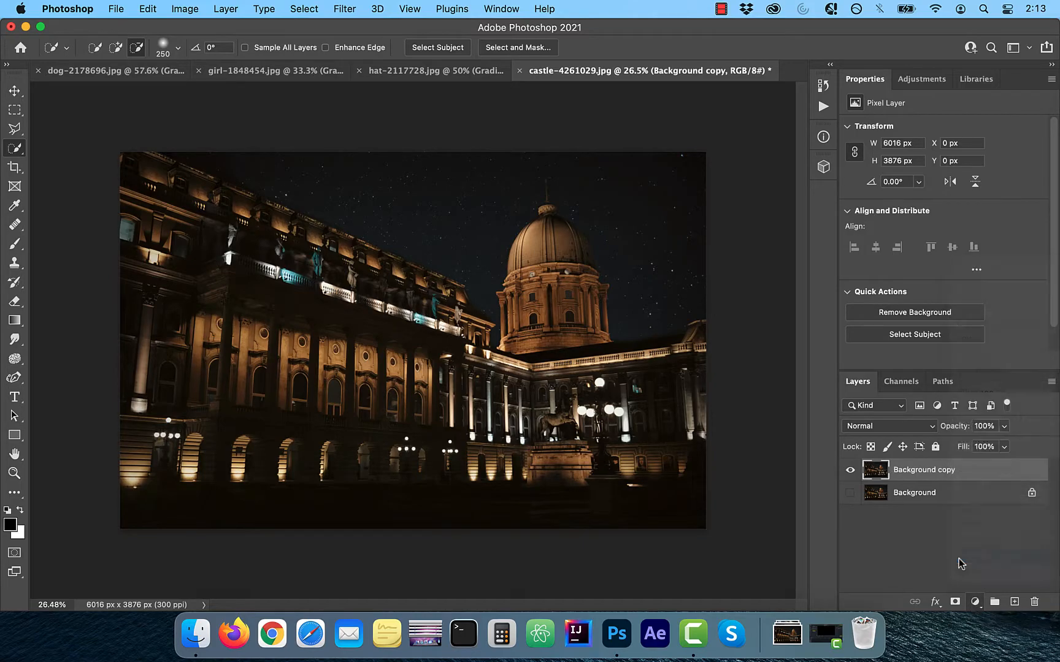
click(949, 135)
drag(761, 161, 824, 147)
click(722, 183)
click(788, 201)
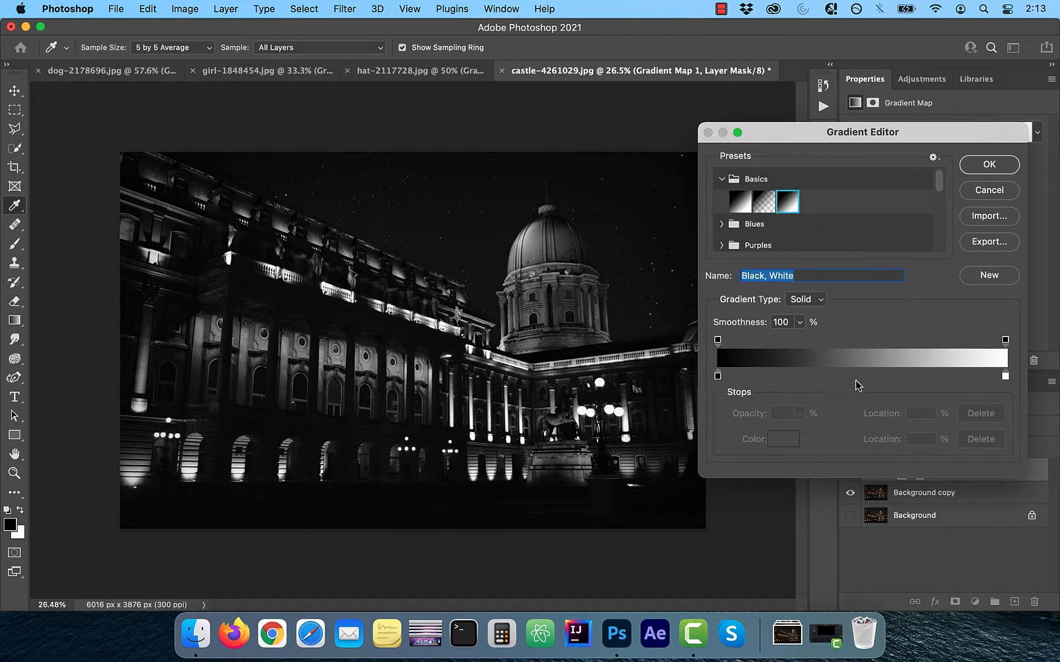
Move the white stop to location 50% and add a black (000000) stop at location 100%
drag(1004, 376, 862, 376)
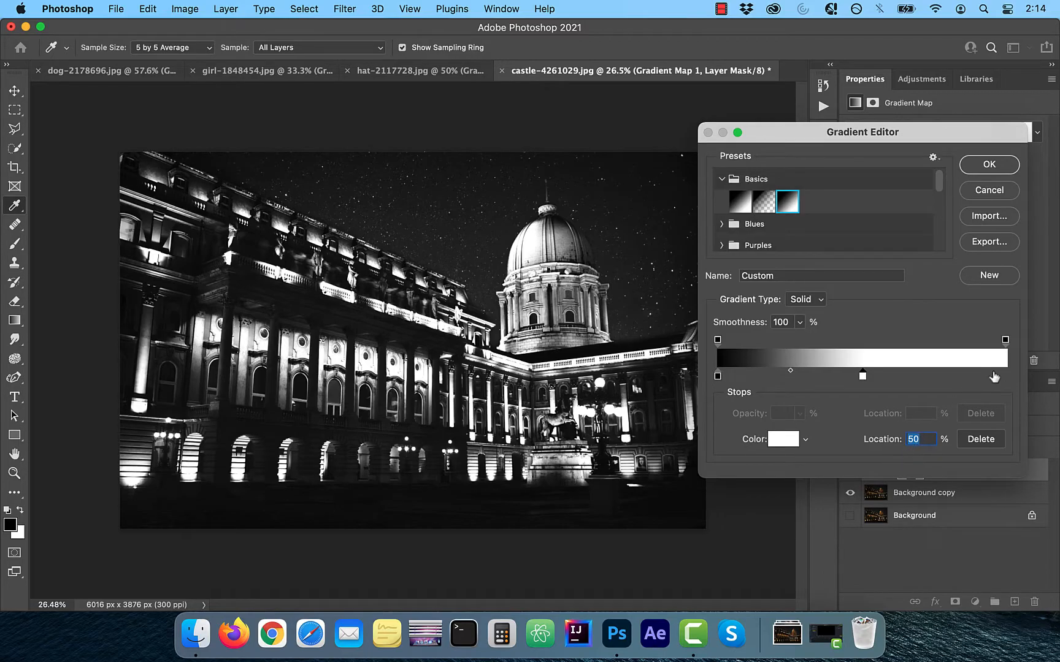
drag(994, 375, 1009, 375)
double_click(1005, 376)
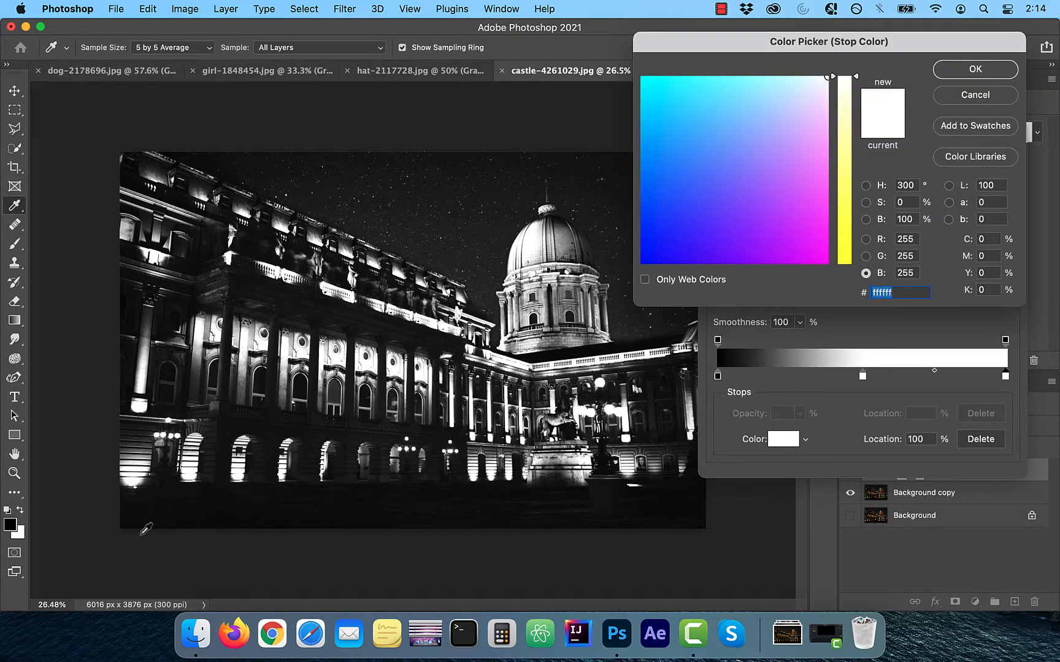
click(10, 525)
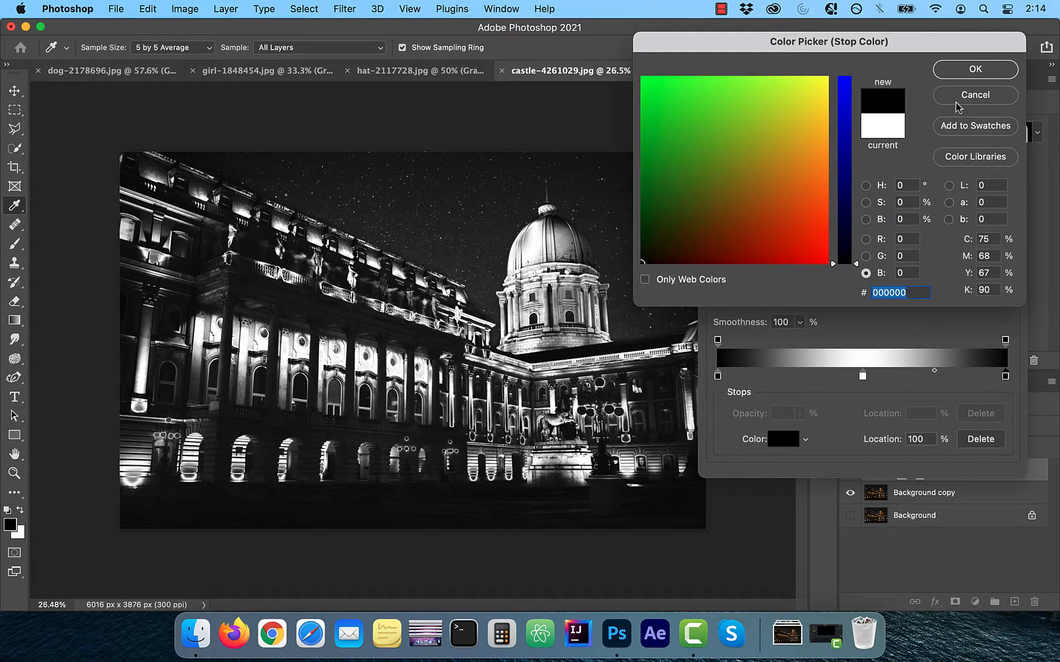
click(981, 69)
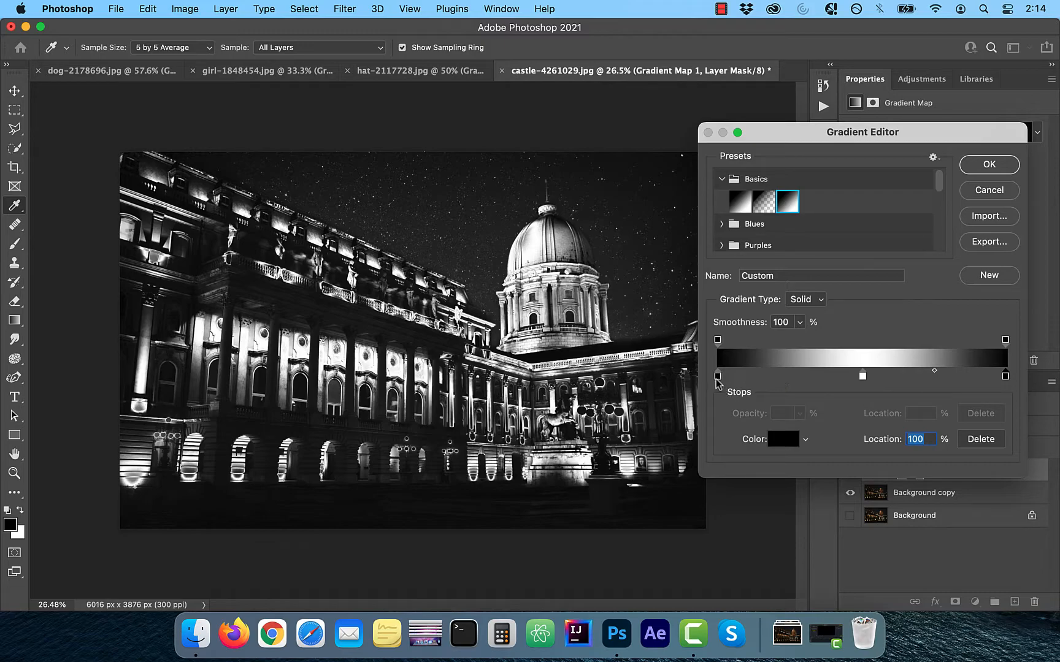
Move both black stops inward around the white centre stop, with the highlight-side one at 76%, and apply the gradient
drag(717, 376, 742, 379)
drag(1006, 376, 943, 379)
drag(744, 378, 782, 378)
drag(944, 378, 936, 378)
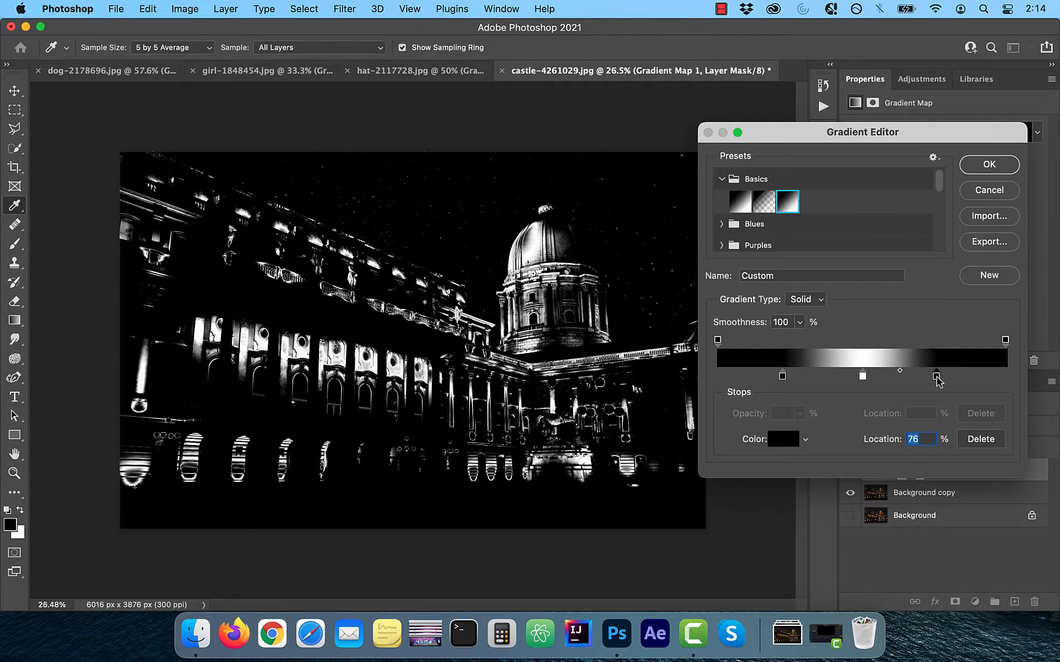
click(990, 167)
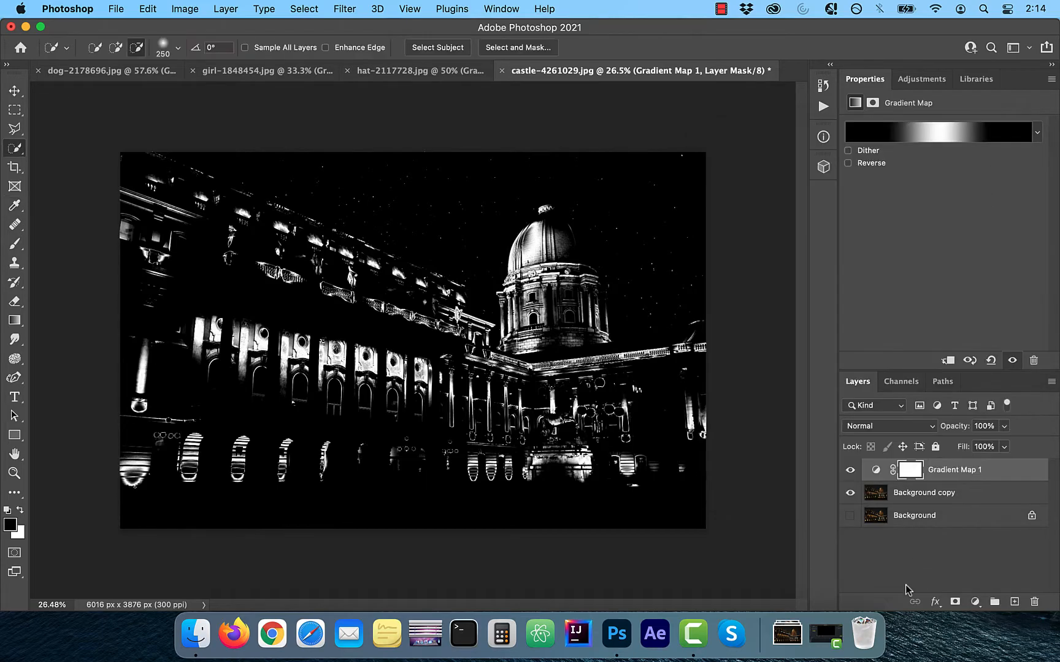
Duplicate the Red channel, load the copy as a selection and return to the layer list
click(901, 381)
drag(897, 430, 1015, 606)
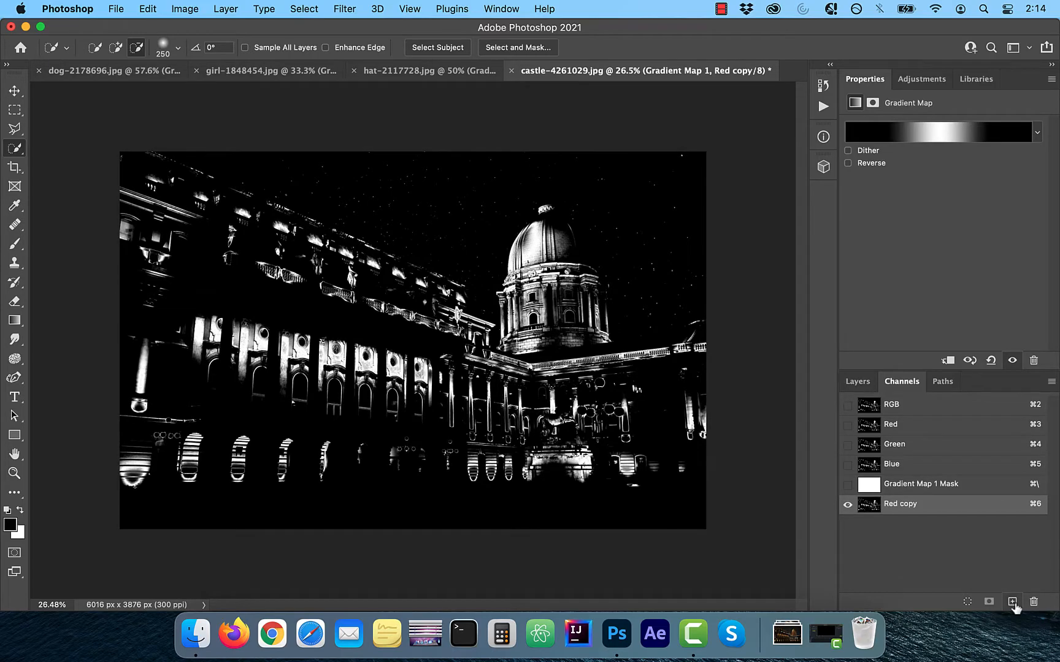
click(967, 606)
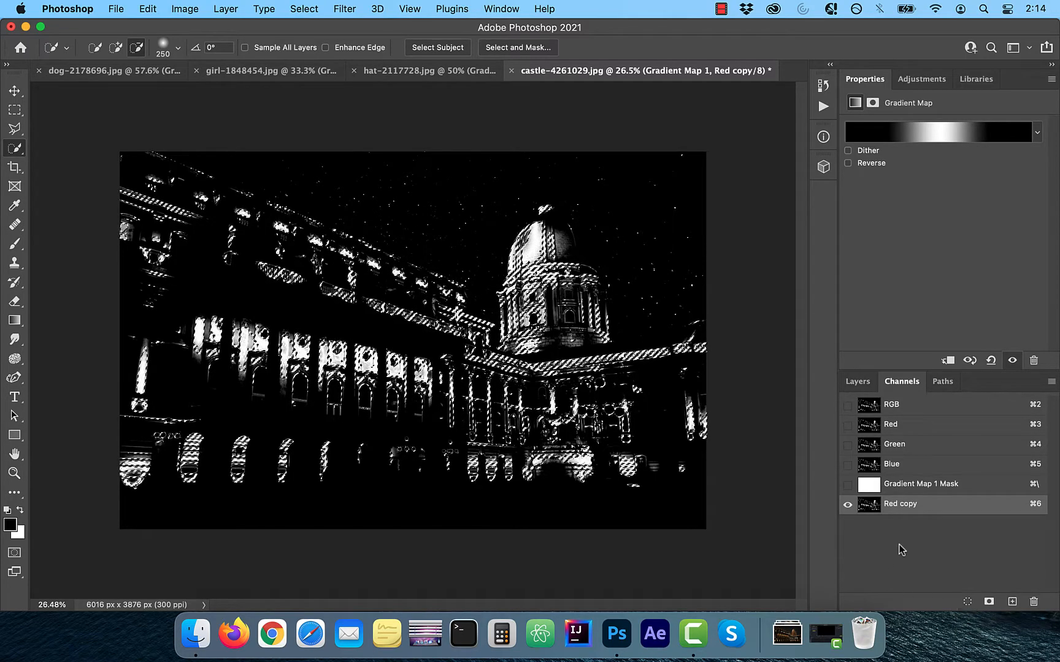
click(860, 385)
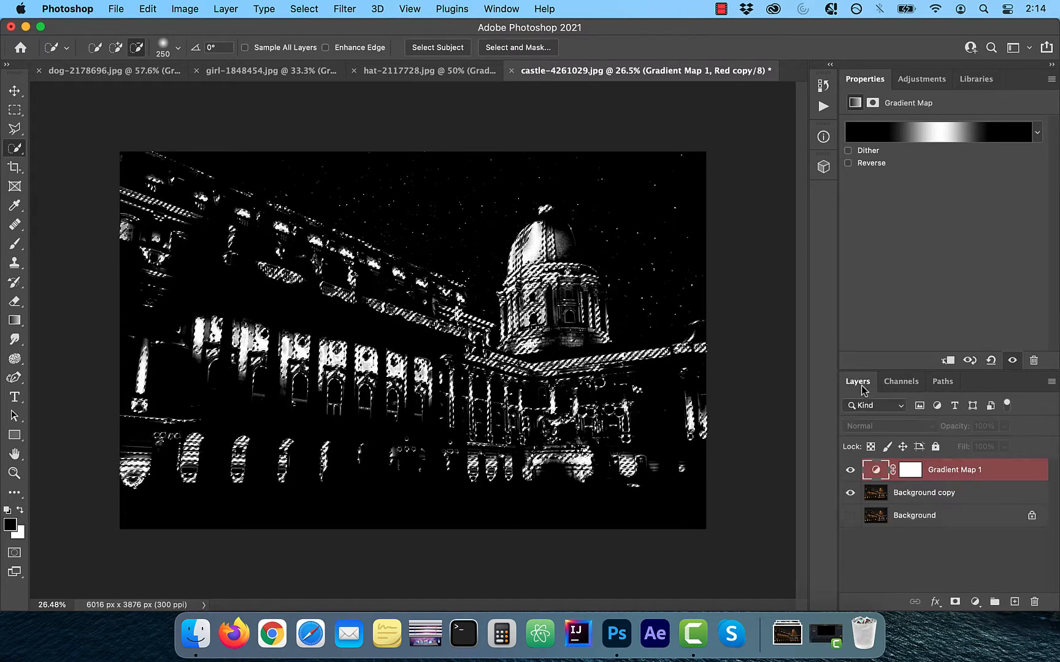
Show the composite RGB channels, hide the Red copy channel, and hide the Gradient Map layer while keeping the selection active
click(901, 382)
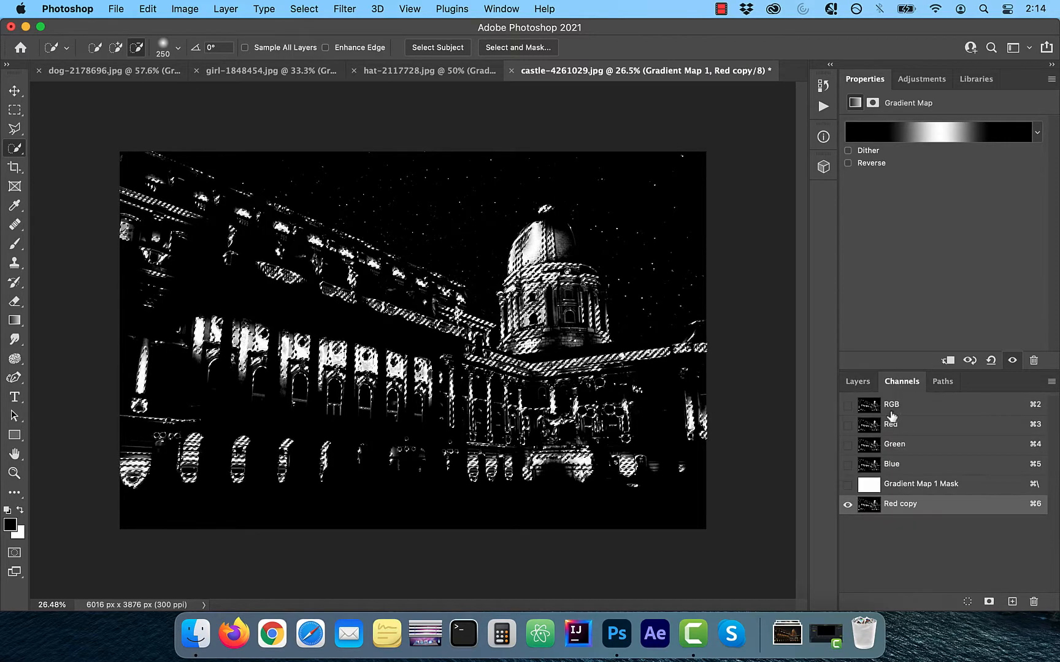
click(847, 406)
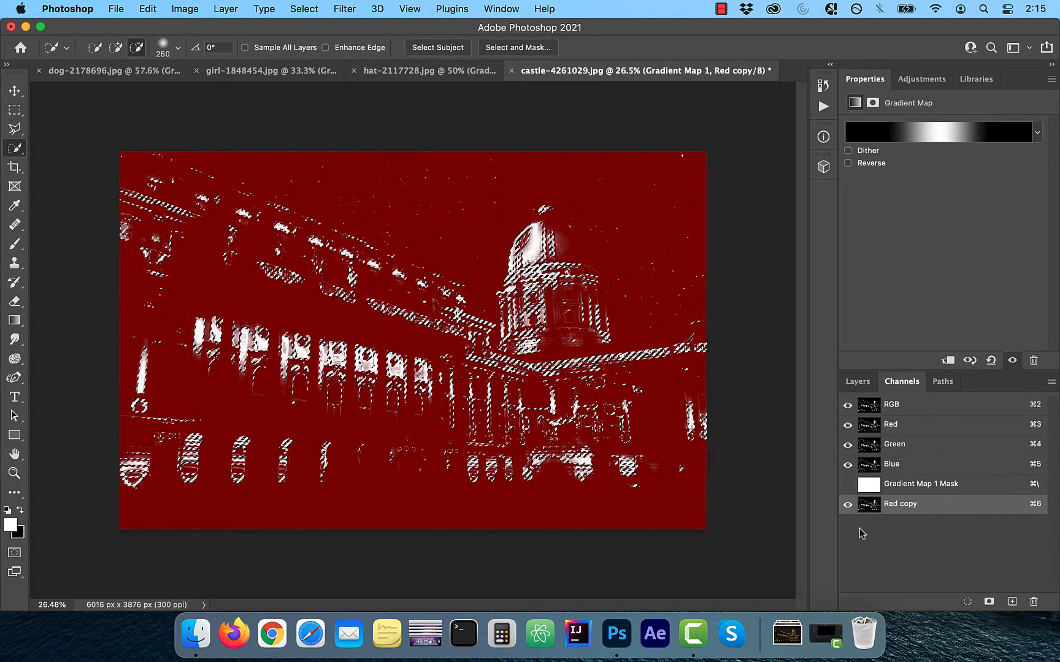
click(848, 505)
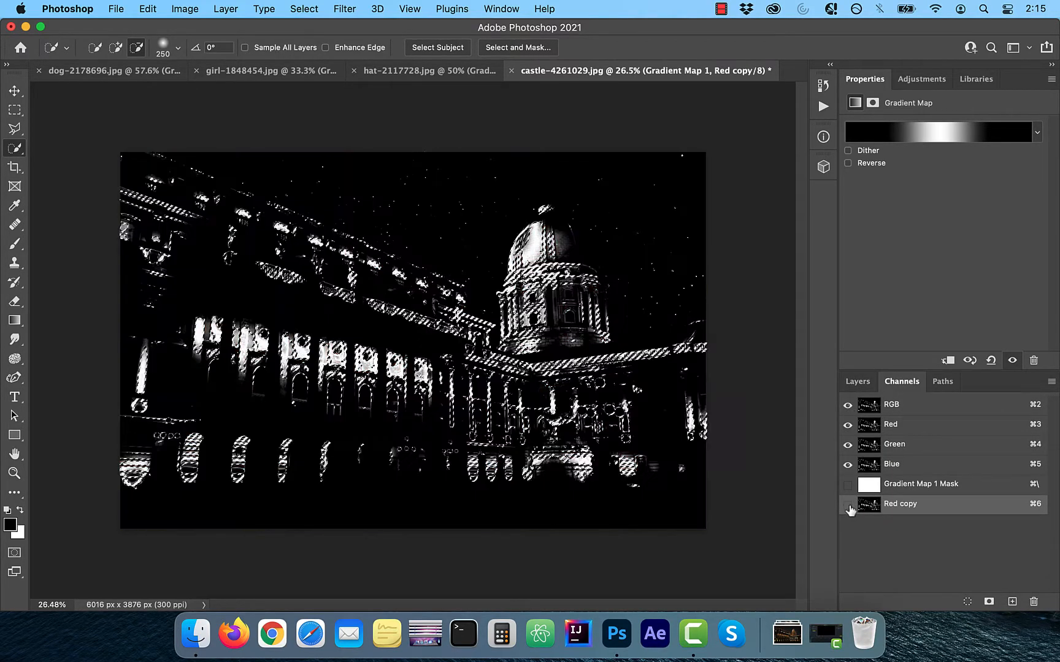
click(864, 384)
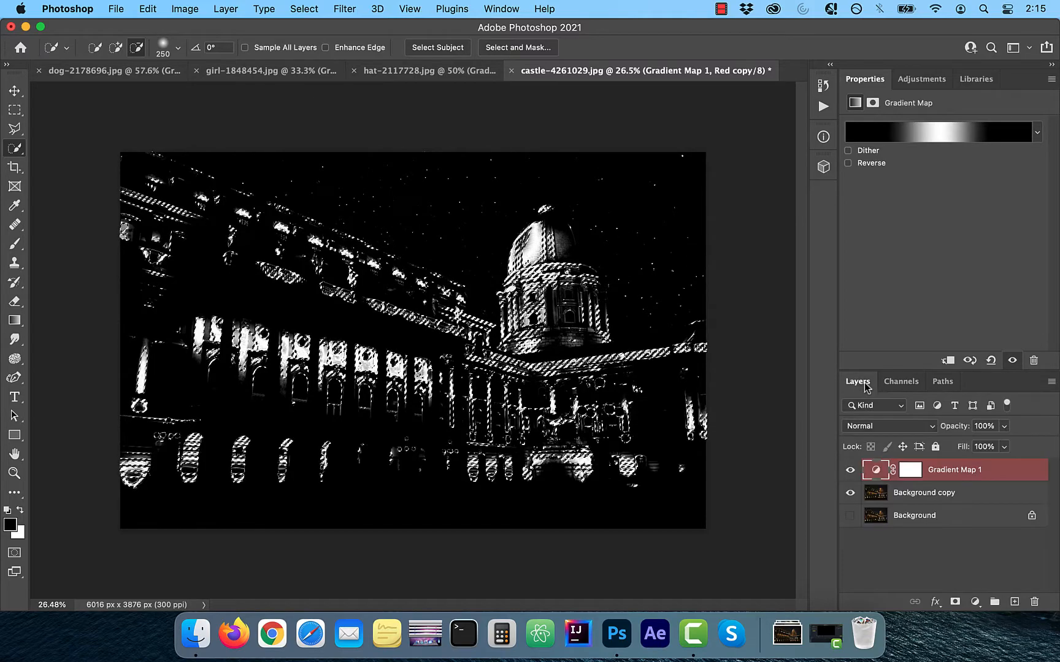
click(849, 470)
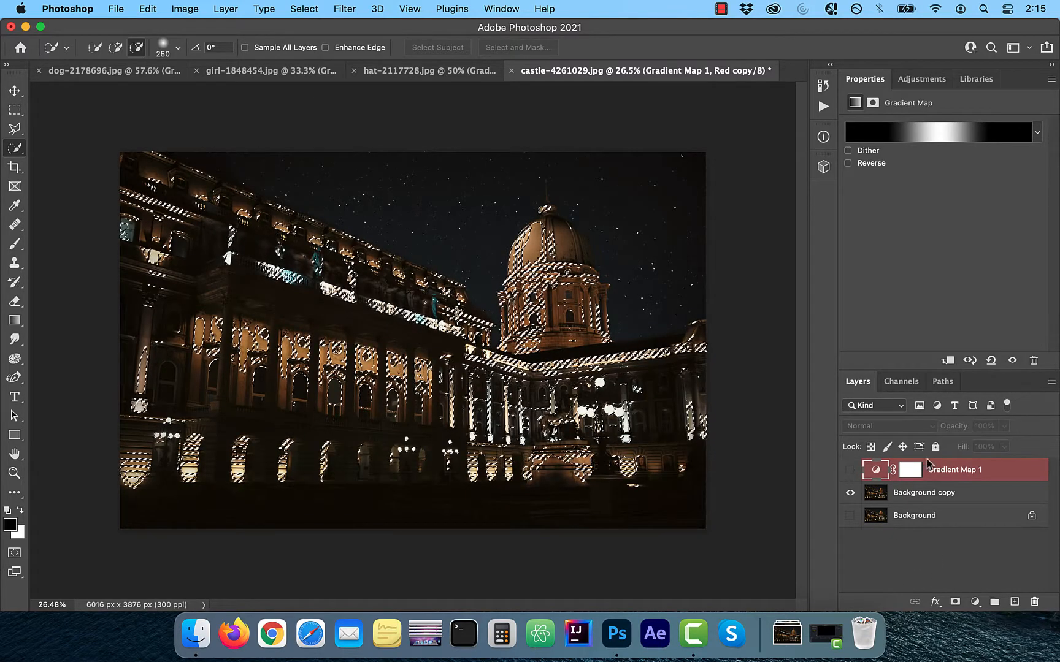
Add a Curves adjustment layer masked by the midtone selection and raise its RGB curve to input 89, output 124
click(975, 602)
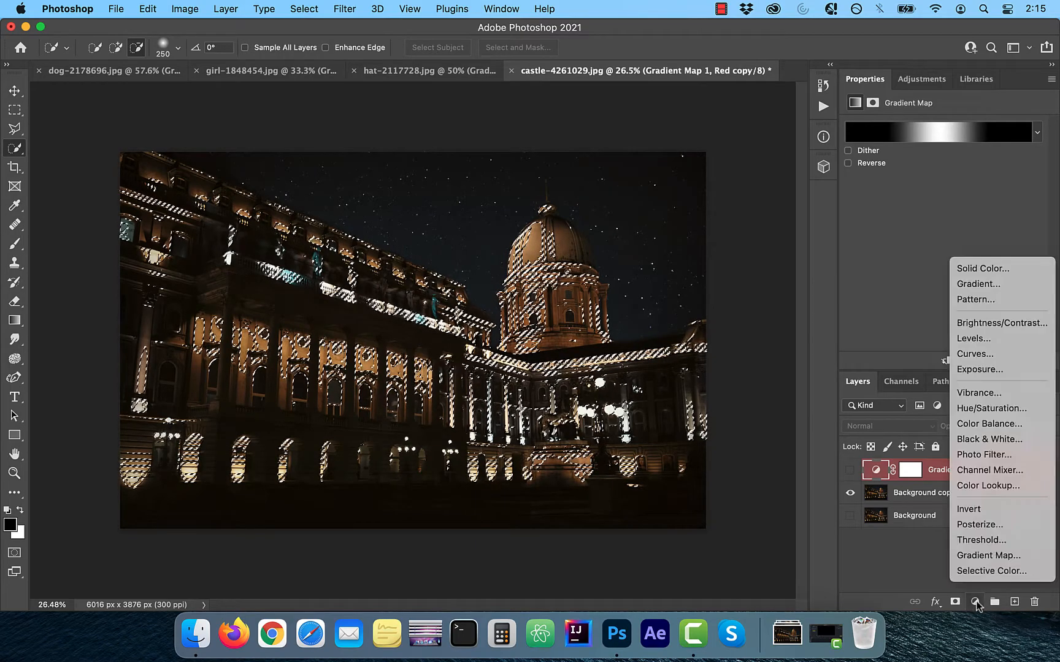
click(980, 354)
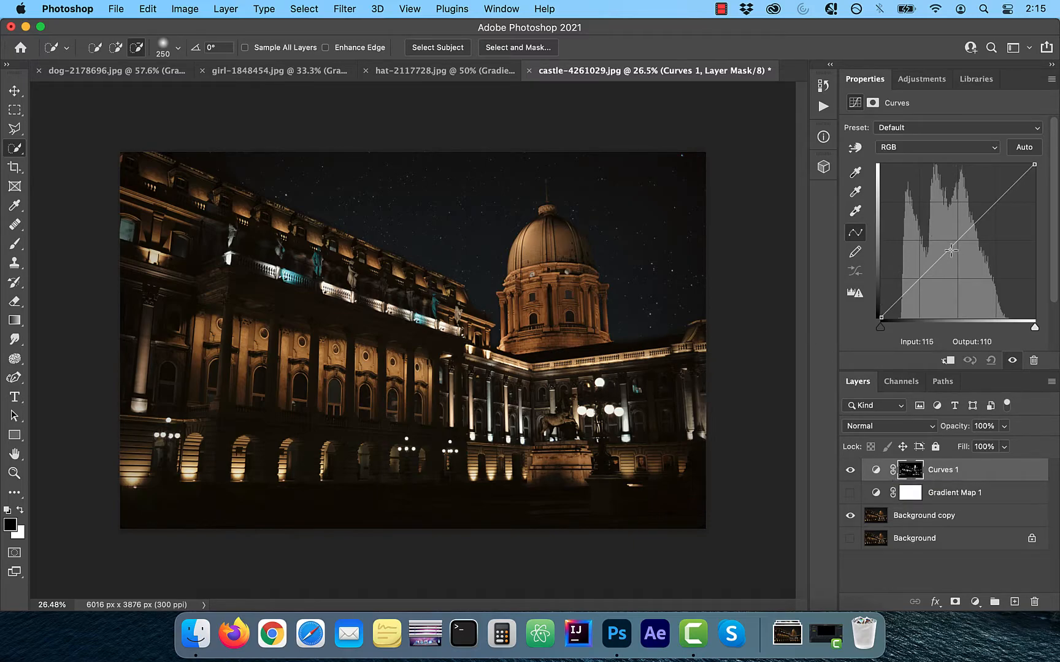
drag(942, 255, 933, 243)
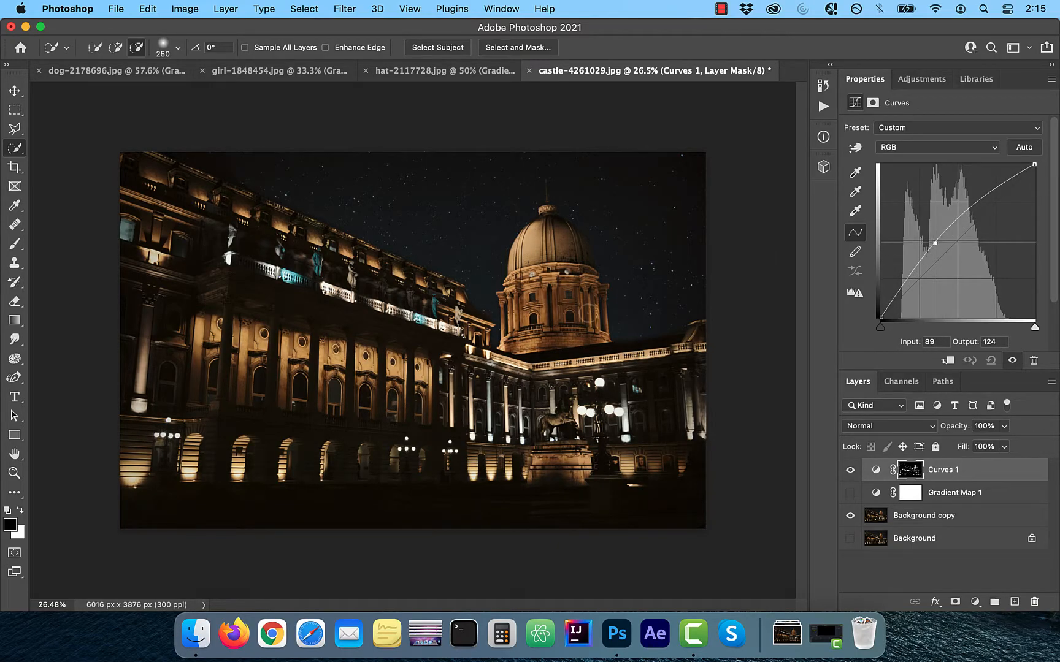
Pull the middle of the Blue channel curve below the diagonal to warm the castle's midtones
click(934, 148)
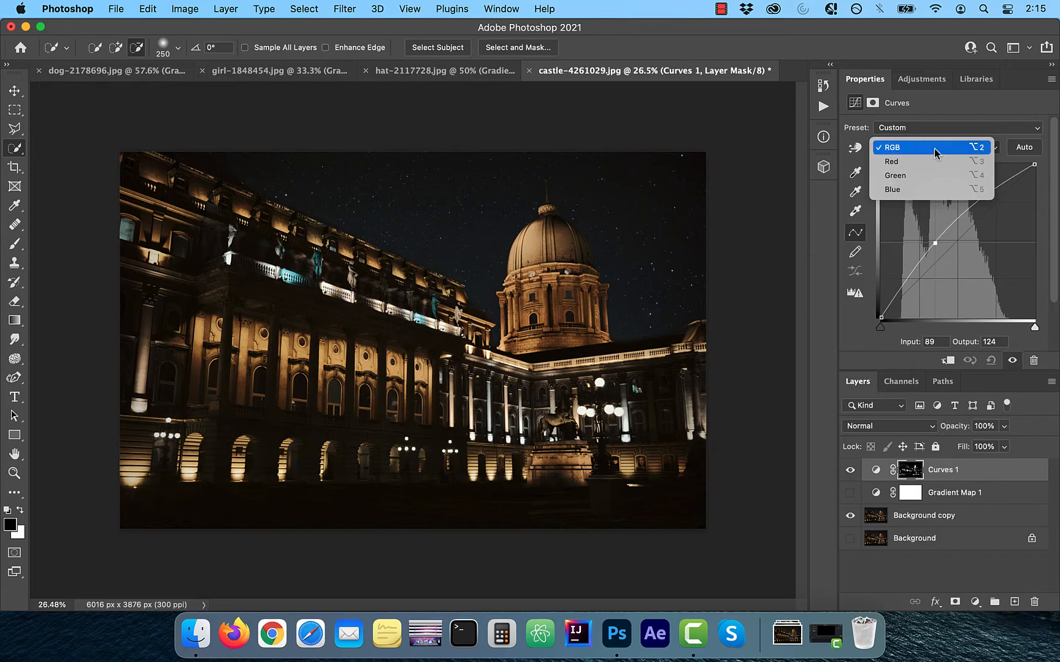
click(916, 189)
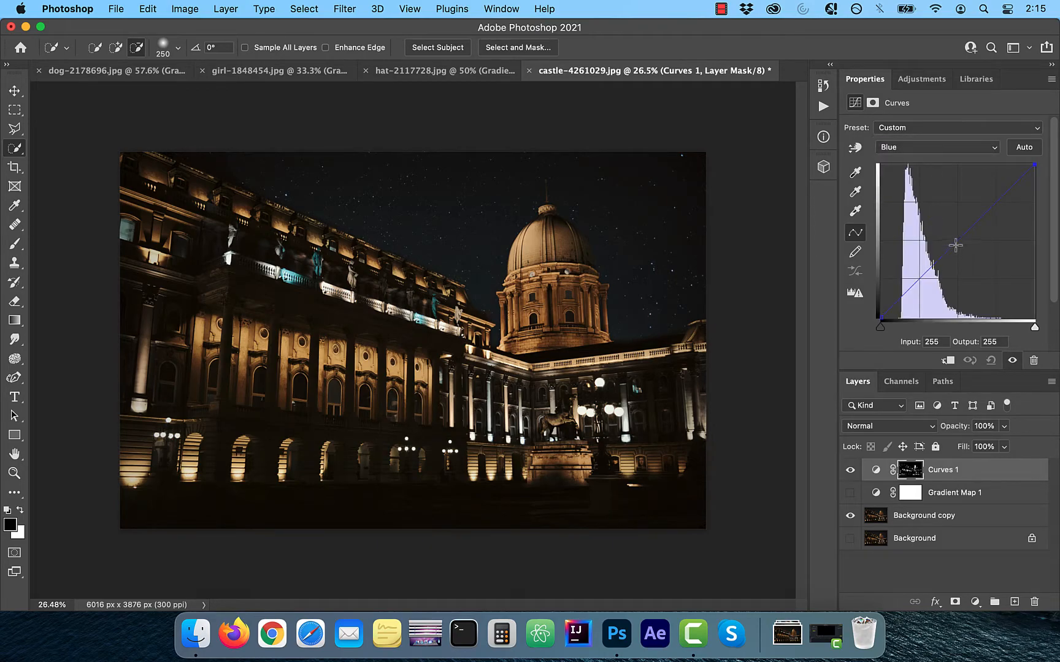
drag(955, 242, 985, 246)
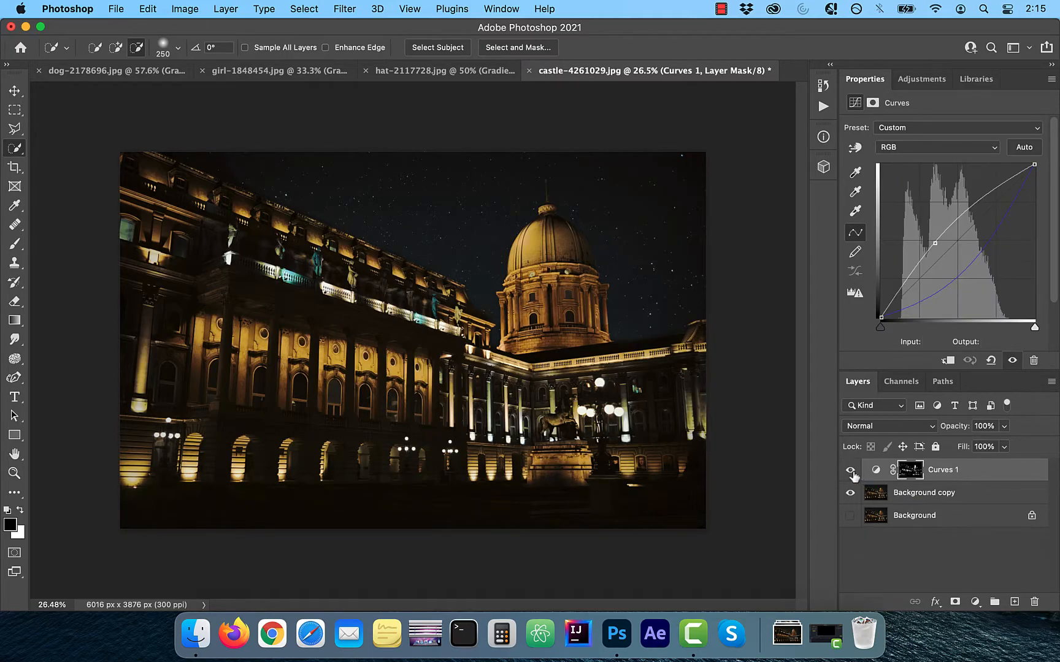
Toggle the Curves layer's visibility off and on to compare the castle before and after the adjustment
click(850, 473)
click(851, 472)
click(851, 471)
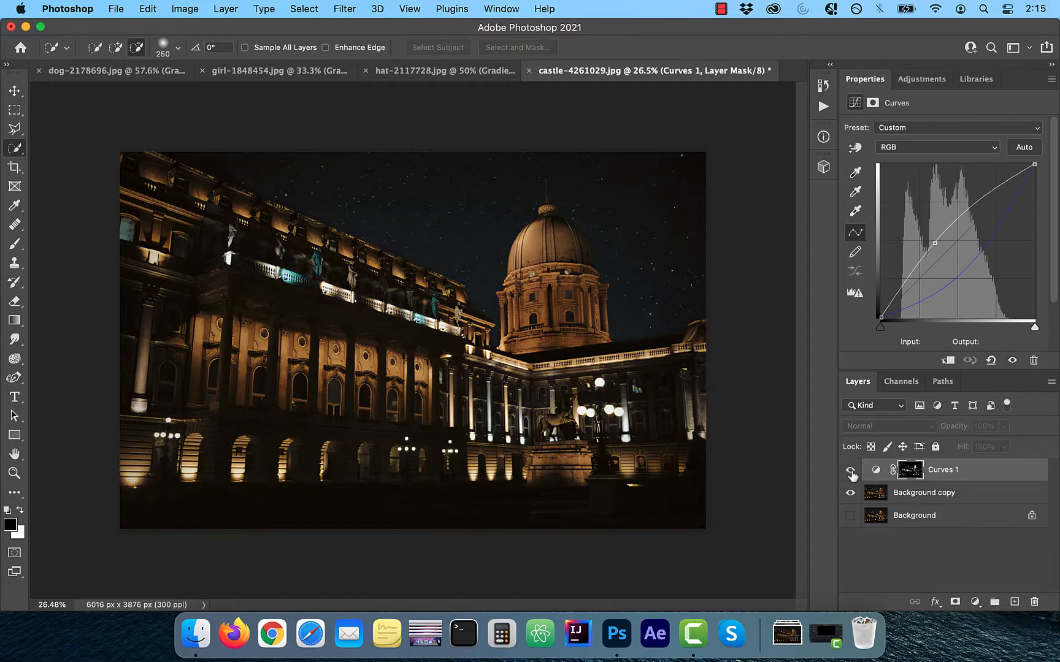
click(850, 471)
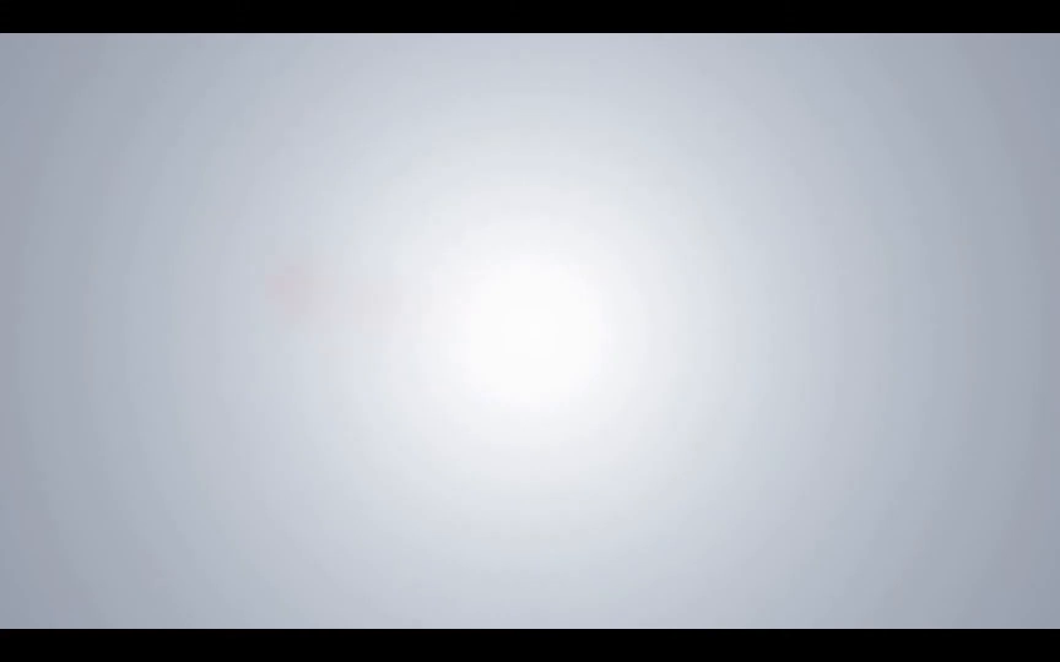